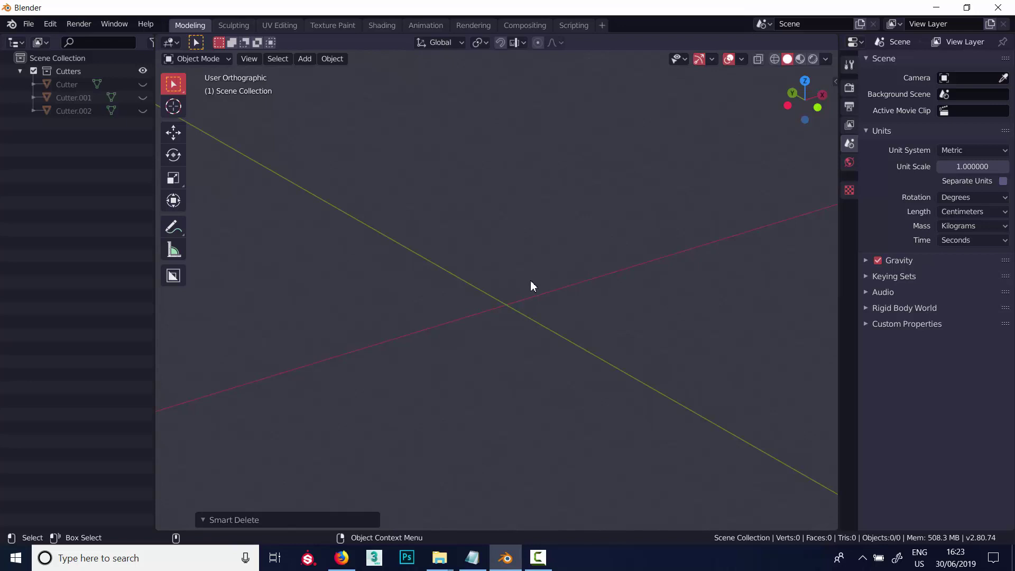
# - Add a cylinder mesh at the origin with 32 vertices, 100 cm radius and 200 cm depth
pyautogui.press('KP_7')
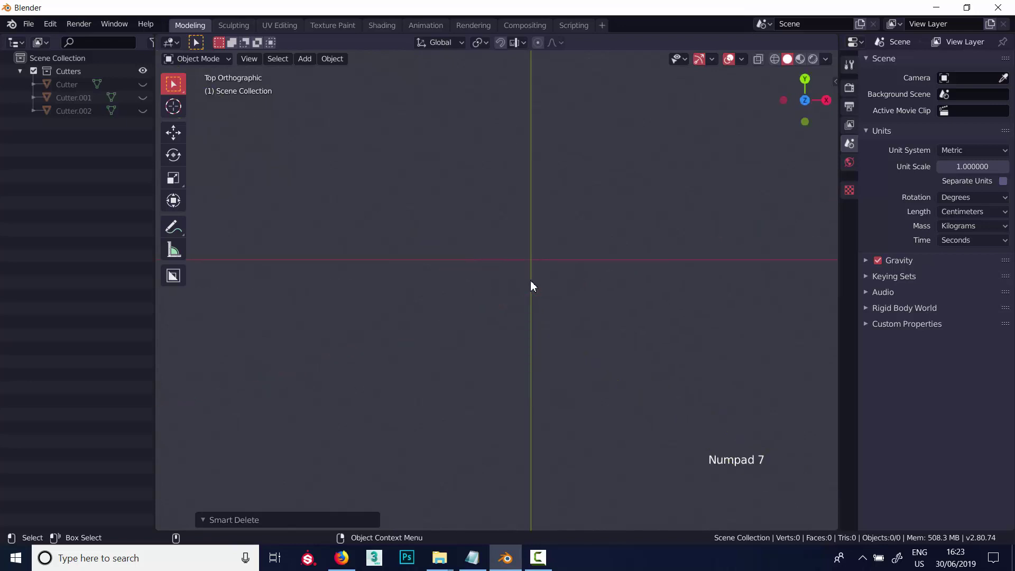
pyautogui.hotkey('shift', 'a')
pyautogui.moveTo(531, 281)
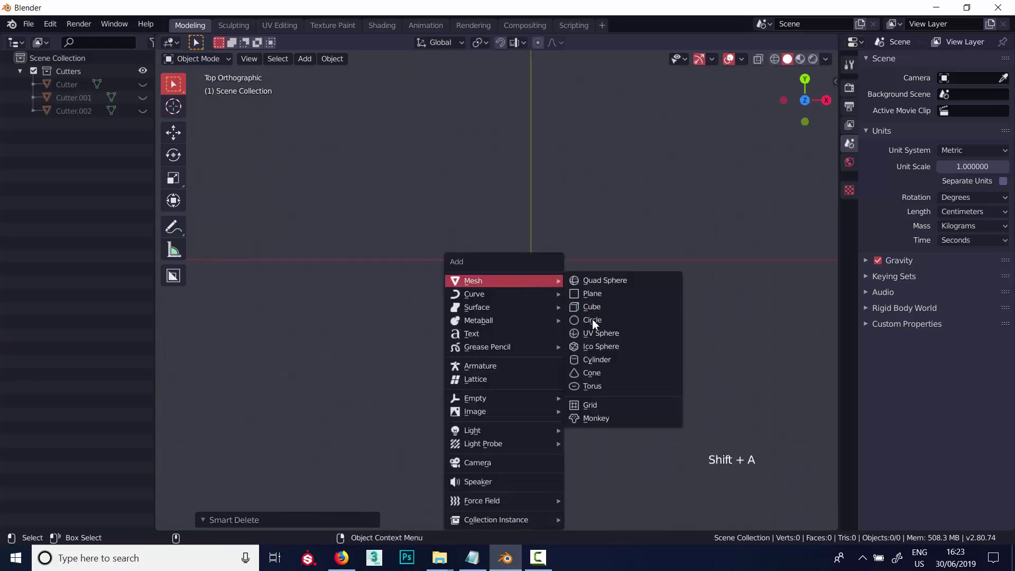
pyautogui.click(597, 359)
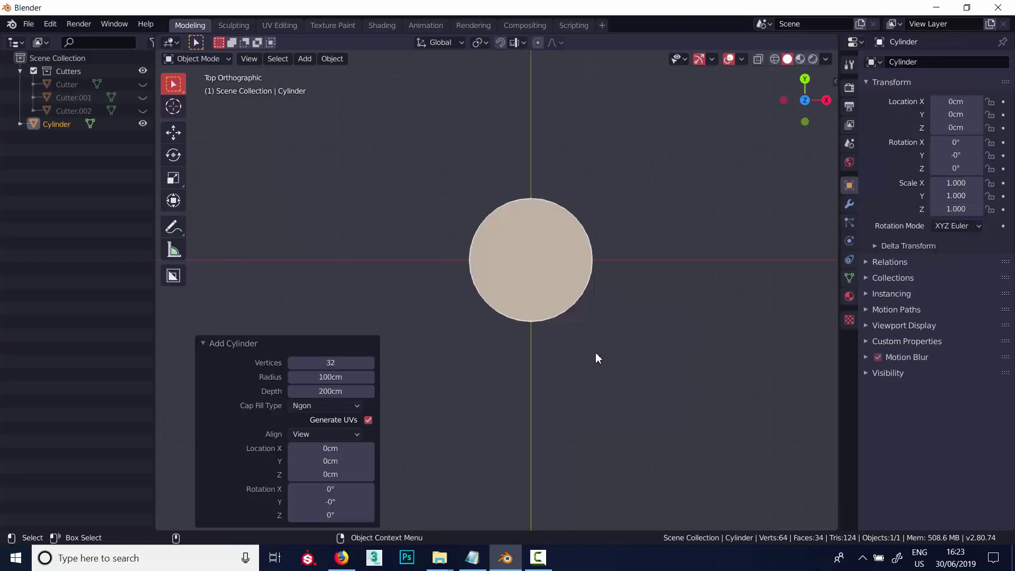
# - Move the cylinder 100 cm upward along the global Z axis
pyautogui.keyDown('alt'); pyautogui.moveTo(595, 352); pyautogui.dragTo(546, 247); pyautogui.keyUp('alt')
pyautogui.press('g')
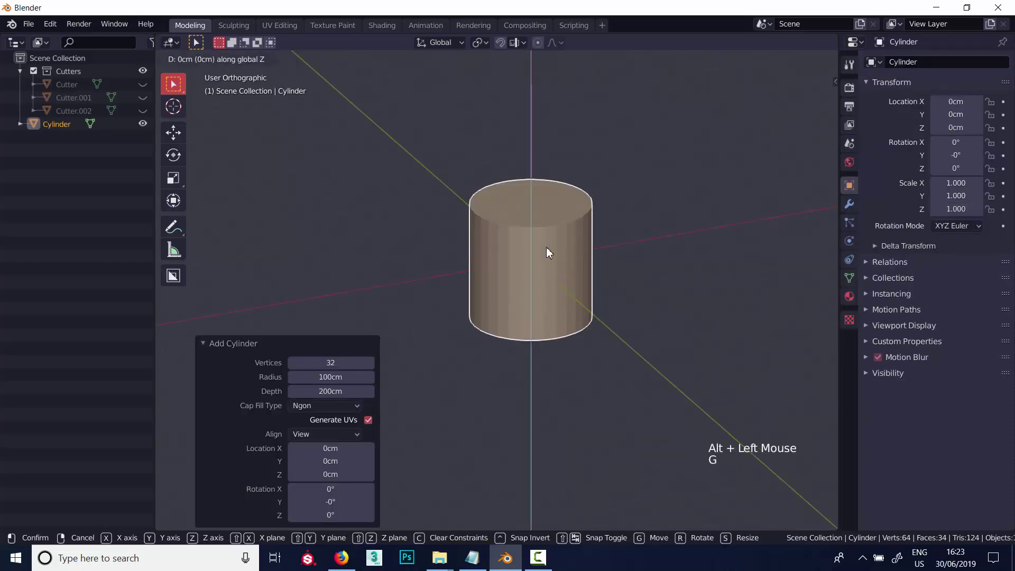
pyautogui.keyDown('ctrl'); pyautogui.click(552, 206); pyautogui.keyUp('ctrl')
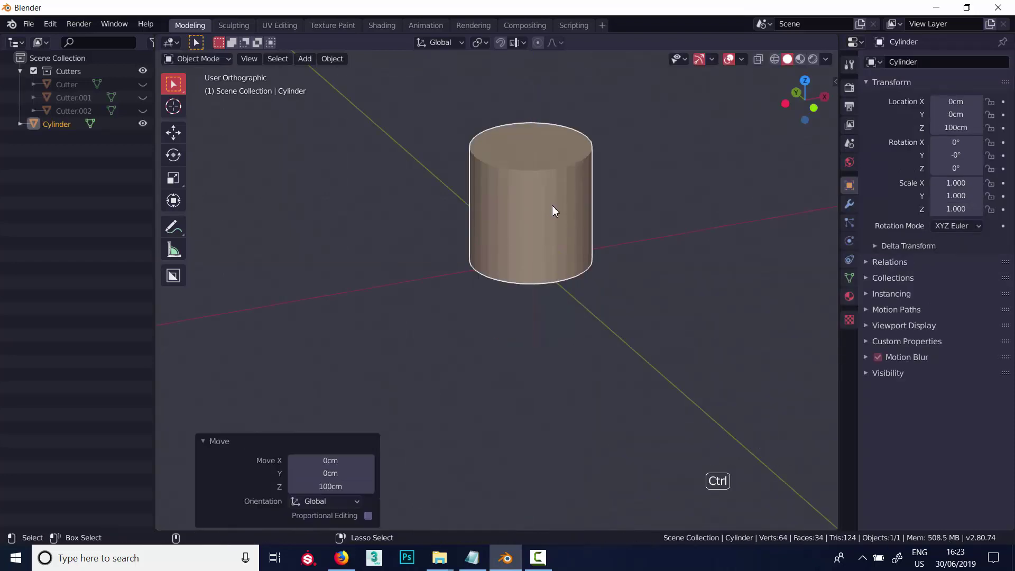
pyautogui.keyDown('alt'); pyautogui.middleClick(556, 245); pyautogui.keyUp('alt')
pyautogui.scroll(2, 525, 271)
pyautogui.keyDown('alt'); pyautogui.middleClick(545, 275); pyautogui.keyUp('alt')
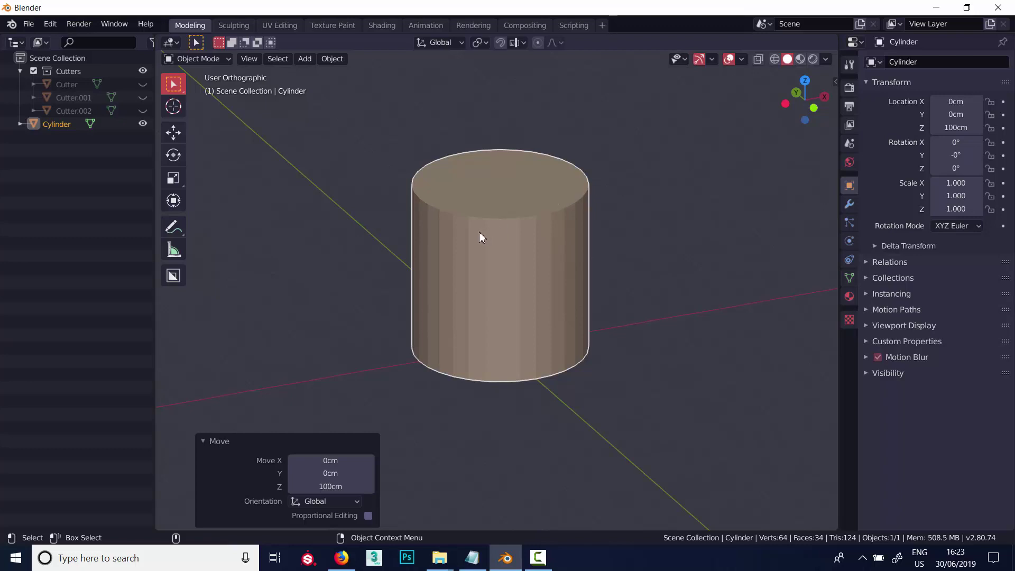
# - Apply Shade Smooth to the whole cylinder
pyautogui.rightClick(494, 225)
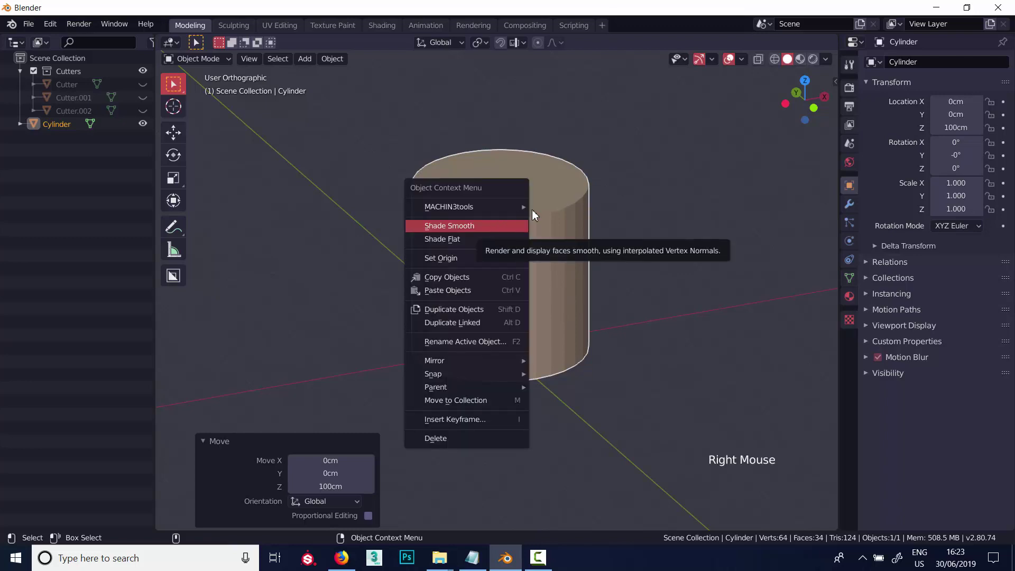
pyautogui.moveTo(507, 207)
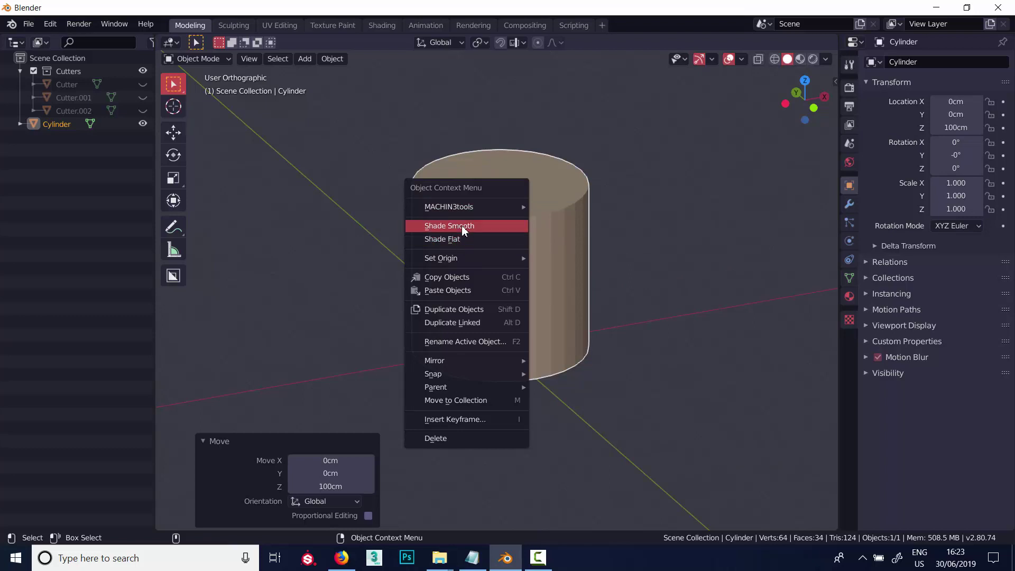
pyautogui.click(465, 225)
pyautogui.moveTo(522, 231)
pyautogui.keyDown('alt'); pyautogui.mouseDown()
pyautogui.moveTo(453, 205)
pyautogui.moveTo(523, 241)
pyautogui.mouseUp(); pyautogui.keyUp('alt')
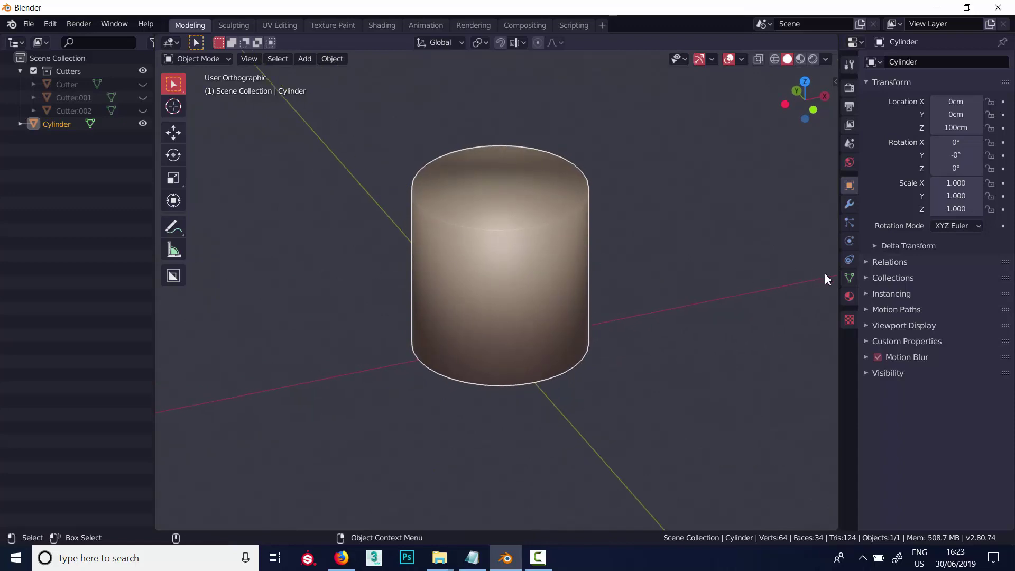
# - Enable Auto Smooth in the cylinder's mesh normals settings
pyautogui.click(849, 278)
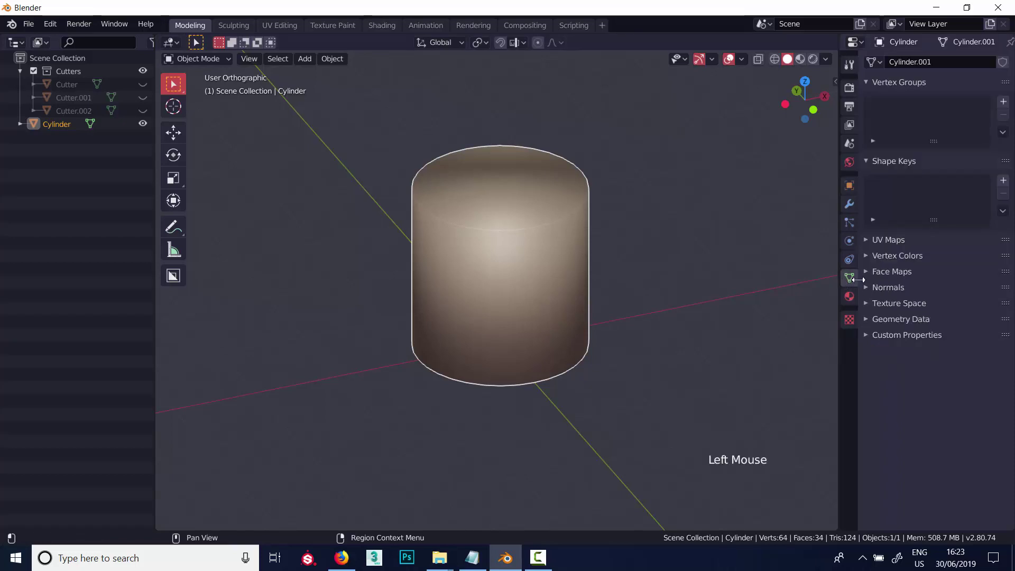
pyautogui.click(866, 288)
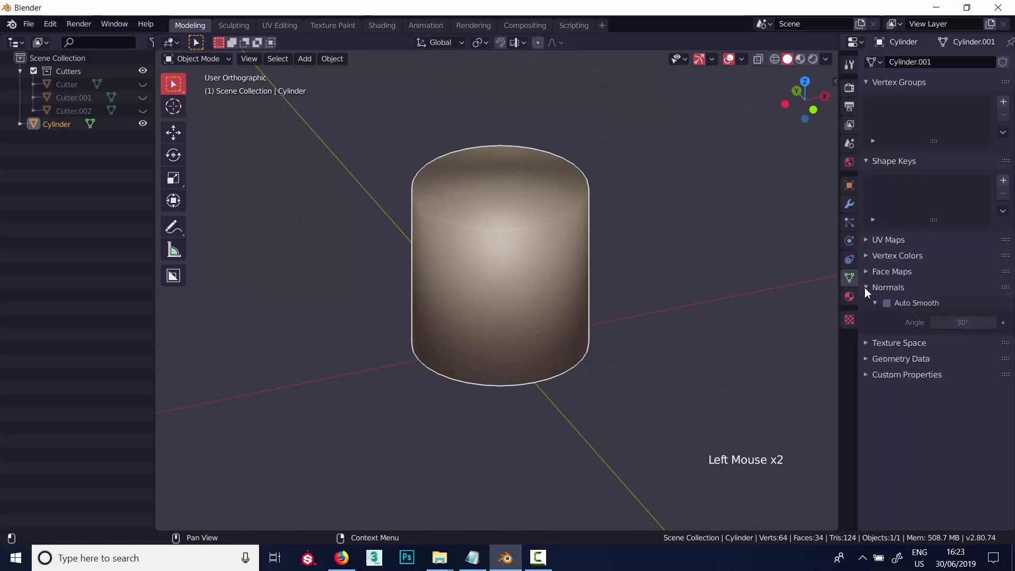
pyautogui.click(888, 302)
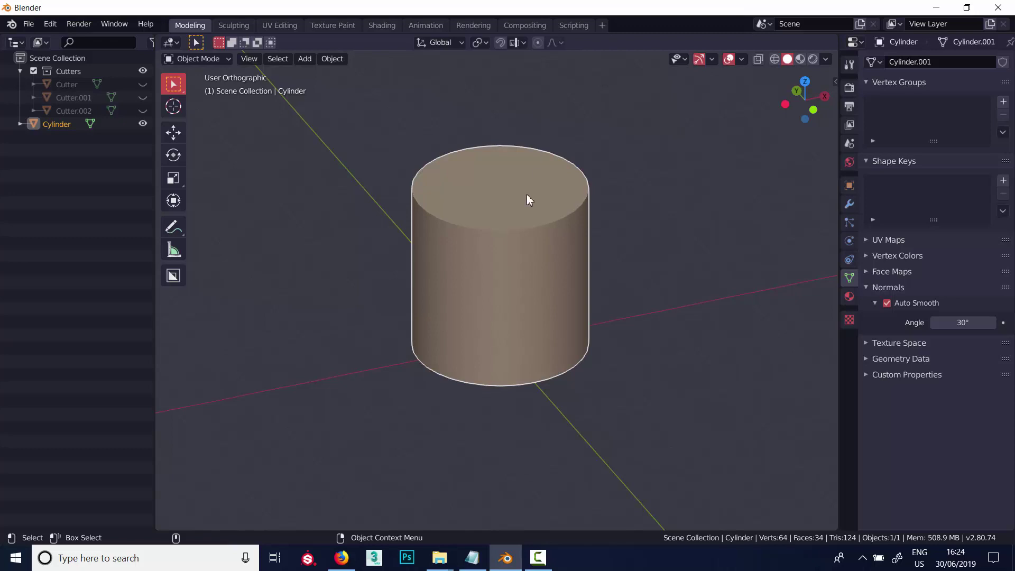
# - Apply Shade Flat to the cylinder and return it to Shade Smooth for comparison
pyautogui.rightClick(507, 216)
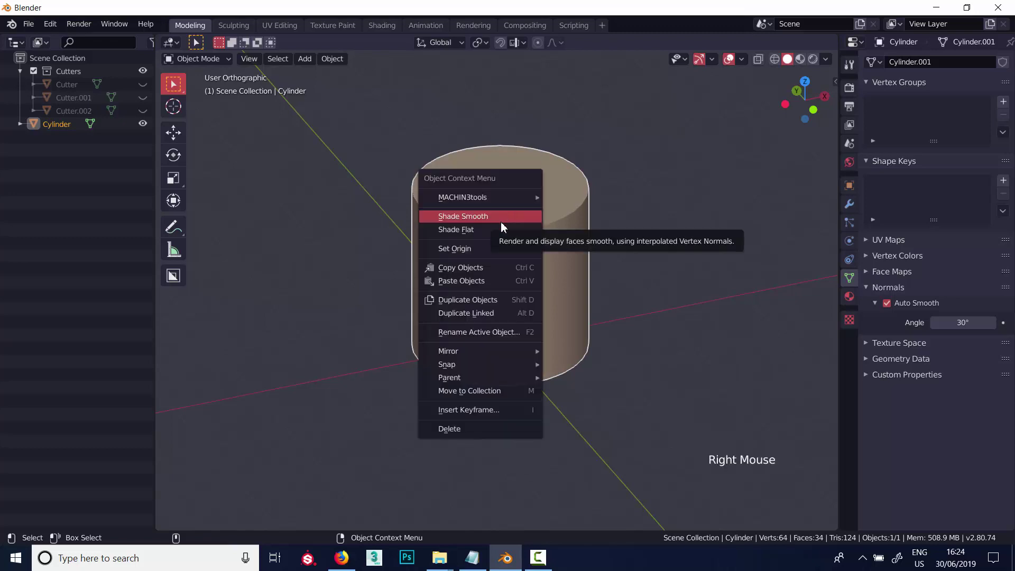
pyautogui.click(497, 230)
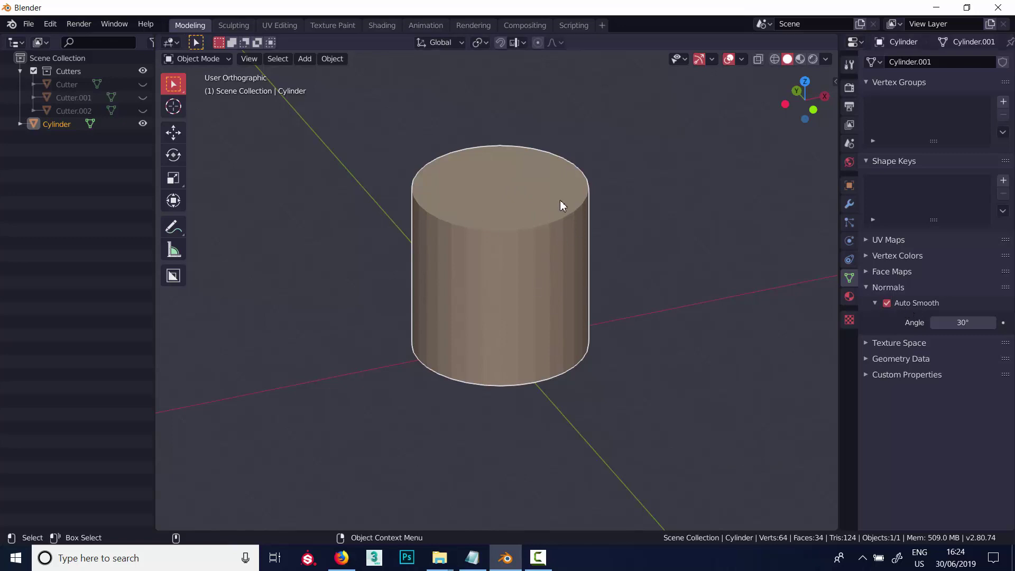
pyautogui.rightClick(512, 225)
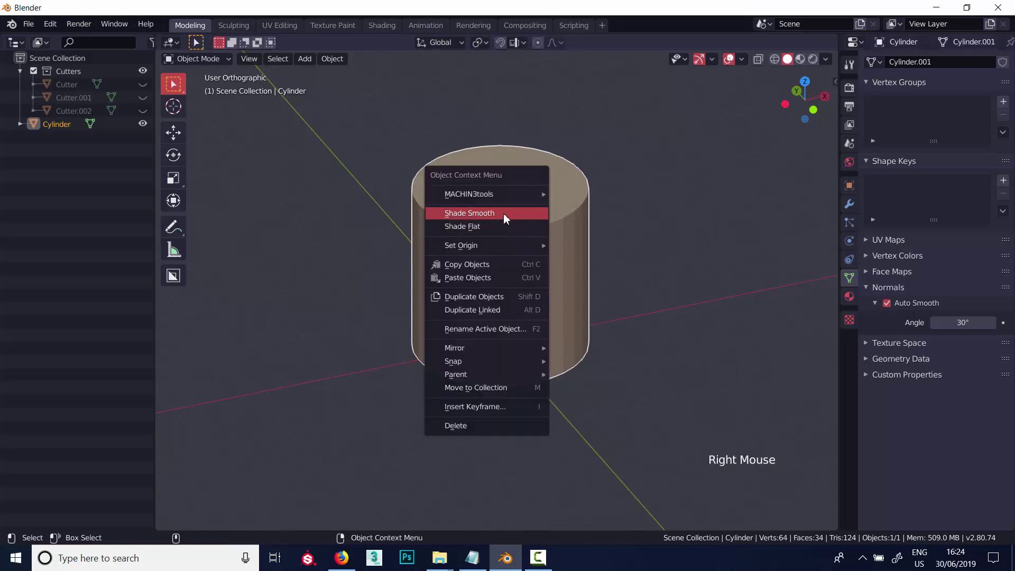
pyautogui.click(505, 214)
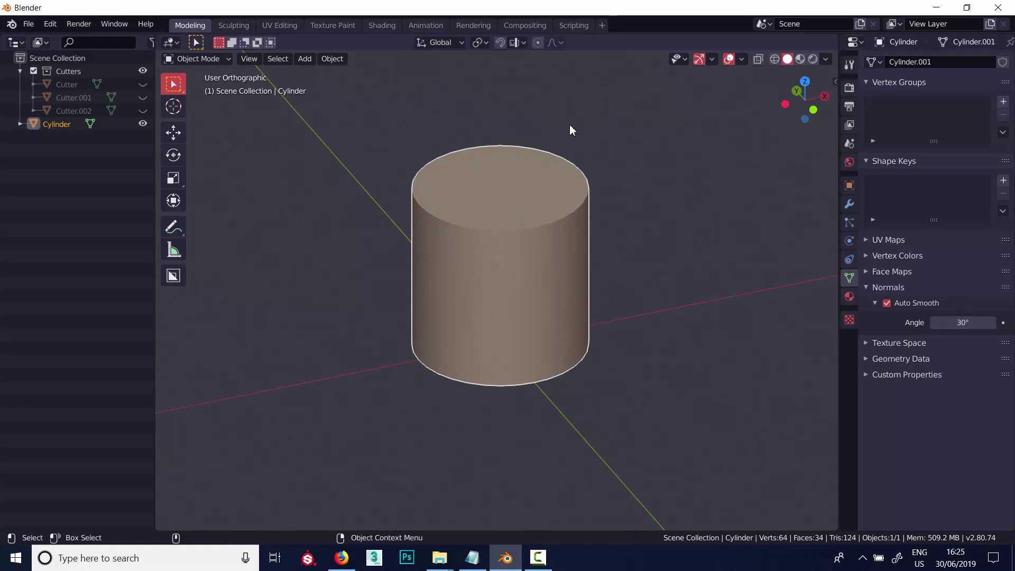
# - Raise the cylinder's Auto Smooth angle to 180°
pyautogui.moveTo(990, 323)
pyautogui.mouseDown()
pyautogui.moveTo(1007, 324)
pyautogui.moveTo(118, 312)
pyautogui.moveTo(419, 285)
pyautogui.mouseUp()
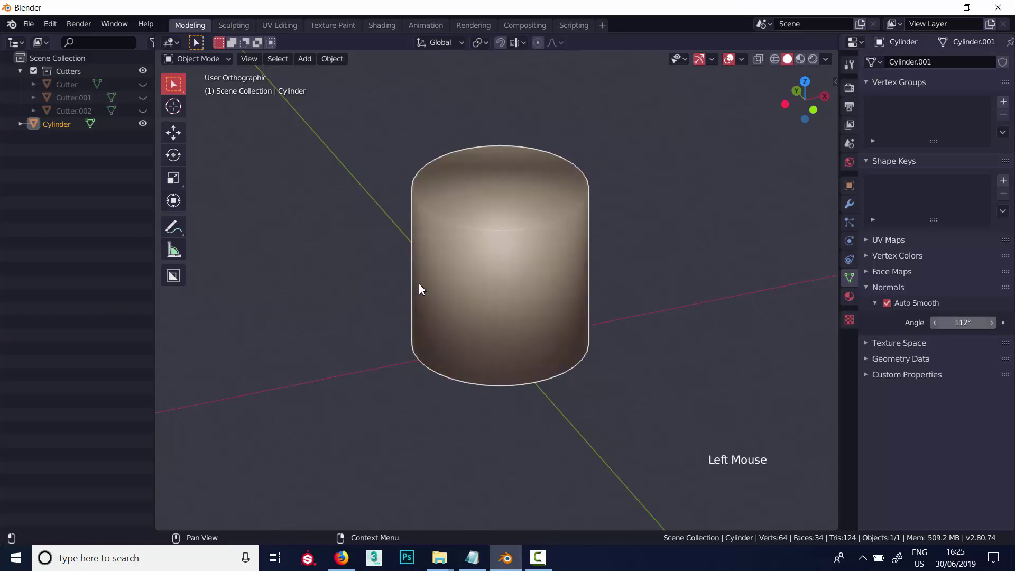
pyautogui.moveTo(524, 286); pyautogui.dragTo(846, 304)
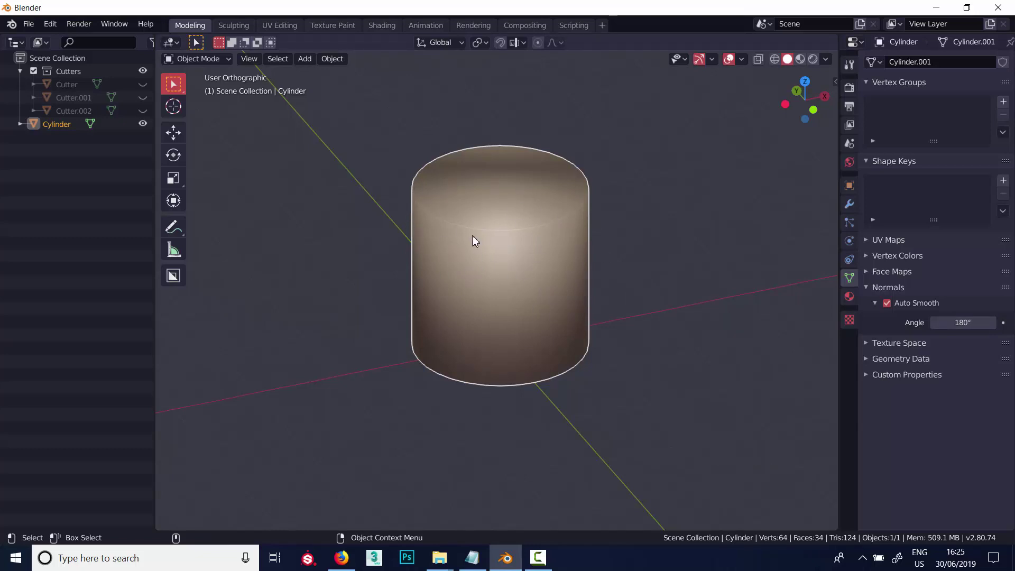
# - Set the whole cylinder to Shade Flat
pyautogui.press('Tab')
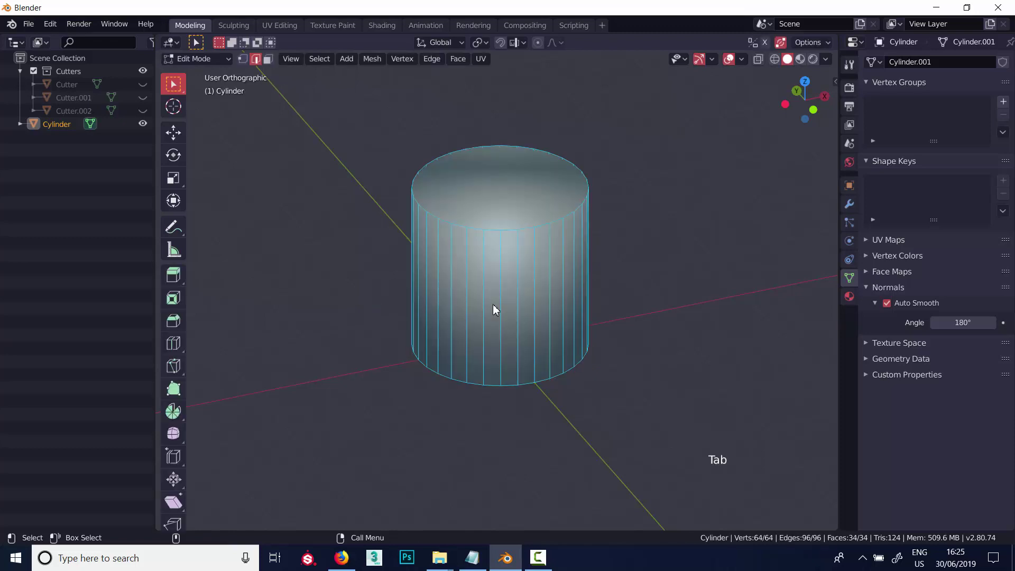
pyautogui.press('Tab')
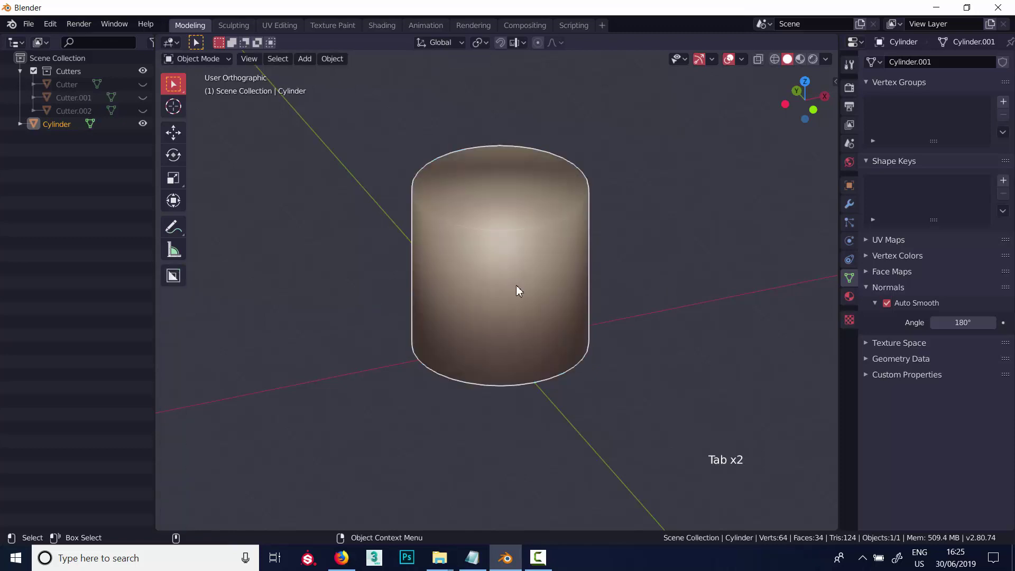
pyautogui.rightClick(516, 284)
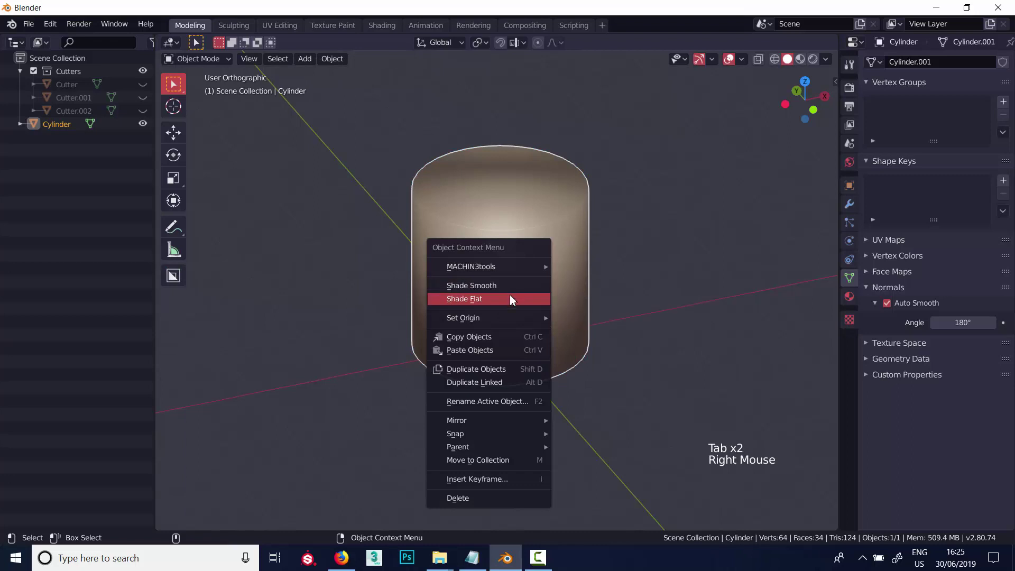
pyautogui.click(509, 296)
# - Apply Shade Smooth to only four adjacent side faces of the cylinder in face mode and inspect them in Object Mode
pyautogui.press('Tab')
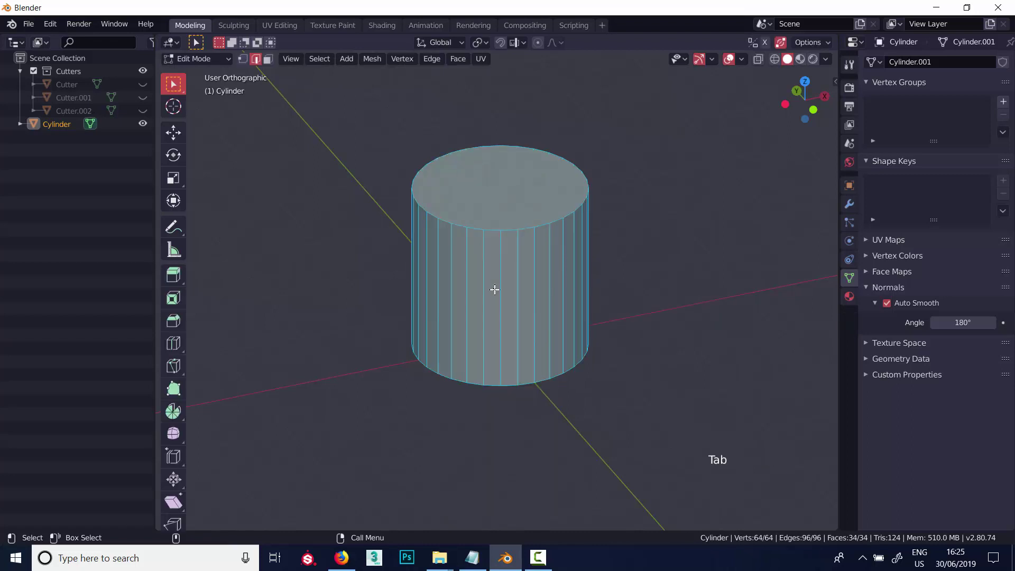
pyautogui.press('3')
pyautogui.click(508, 294)
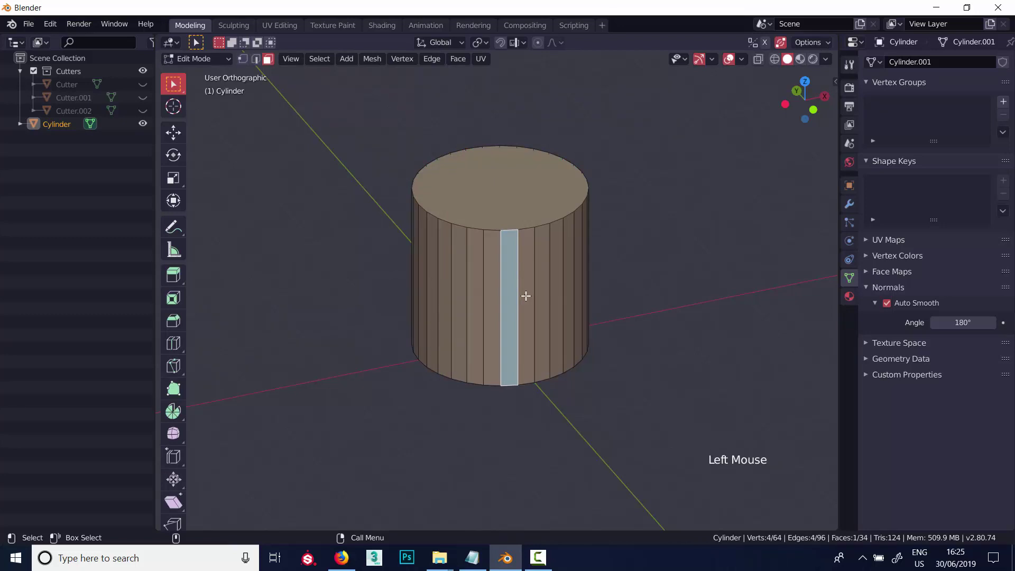
pyautogui.keyDown('shift'); pyautogui.click(525, 295); pyautogui.keyUp('shift')
pyautogui.keyDown('shift'); pyautogui.click(541, 295); pyautogui.keyUp('shift')
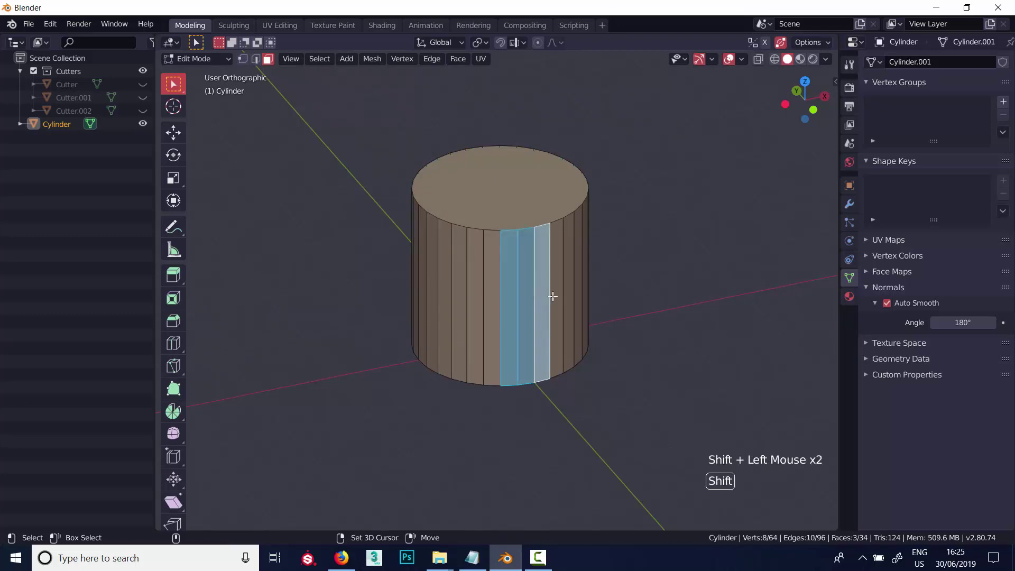
pyautogui.keyDown('shift'); pyautogui.click(552, 296); pyautogui.keyUp('shift')
pyautogui.rightClick(534, 290)
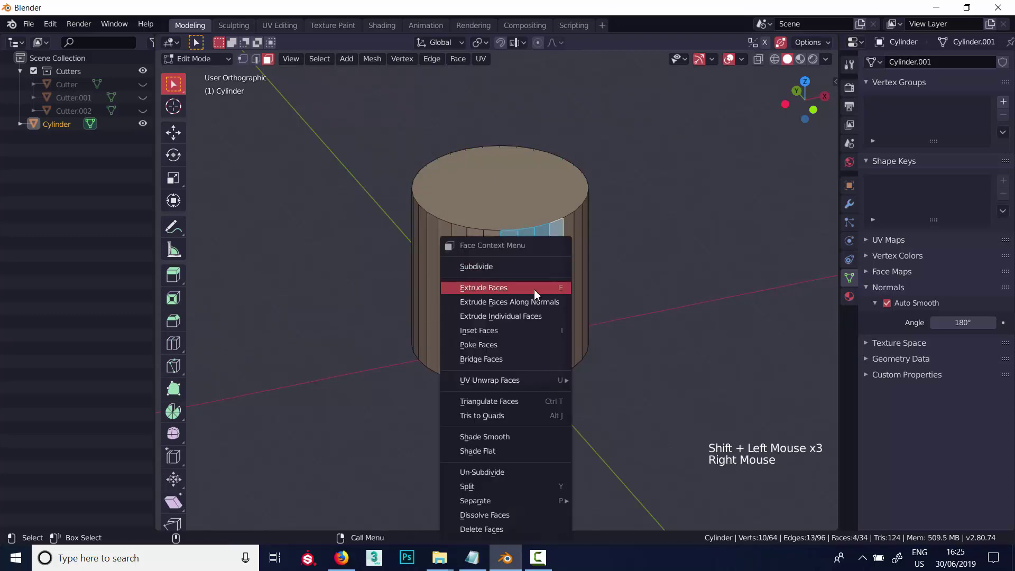
pyautogui.click(510, 435)
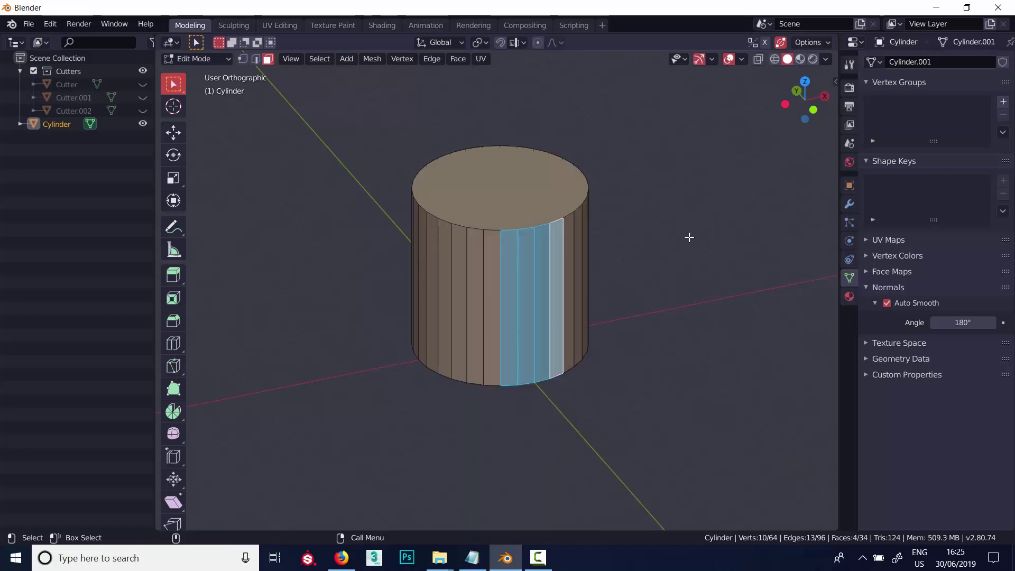
pyautogui.press('Tab')
pyautogui.keyDown('alt'); pyautogui.moveTo(611, 274); pyautogui.dragTo(640, 268); pyautogui.keyUp('alt')
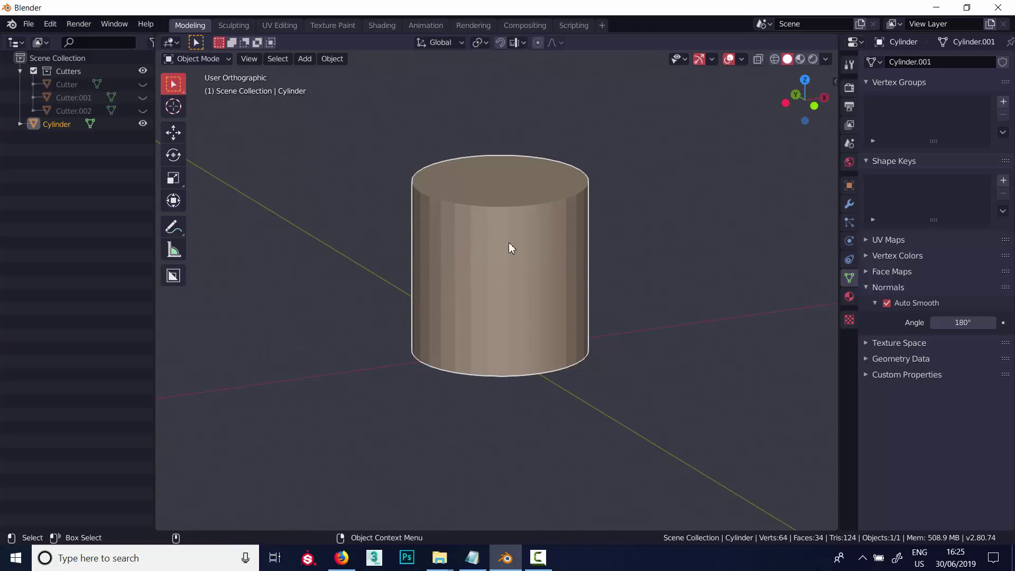
pyautogui.keyDown('alt'); pyautogui.moveTo(632, 251); pyautogui.dragTo(536, 259); pyautogui.keyUp('alt')
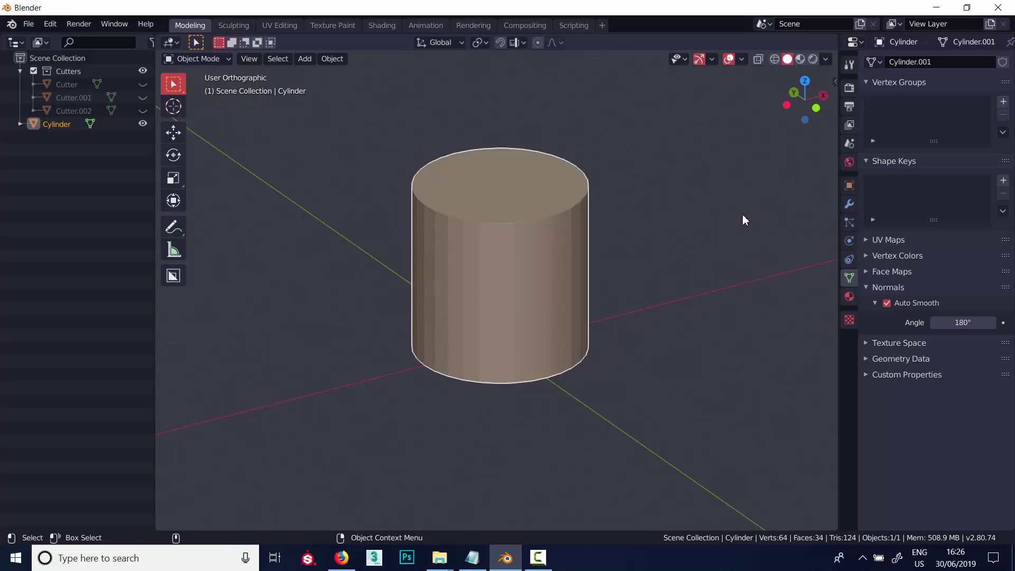
# - Apply Shade Smooth to the entire cylinder object again
pyautogui.moveTo(535, 263)
pyautogui.keyDown('alt'); pyautogui.mouseDown()
pyautogui.moveTo(525, 263)
pyautogui.moveTo(547, 255)
pyautogui.mouseUp(); pyautogui.keyUp('alt')
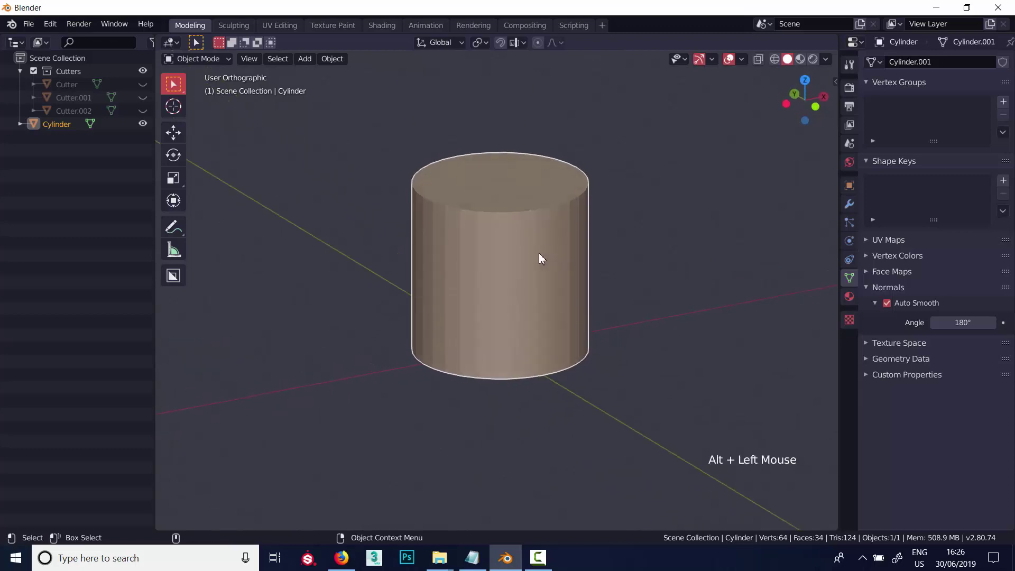
pyautogui.rightClick(539, 253)
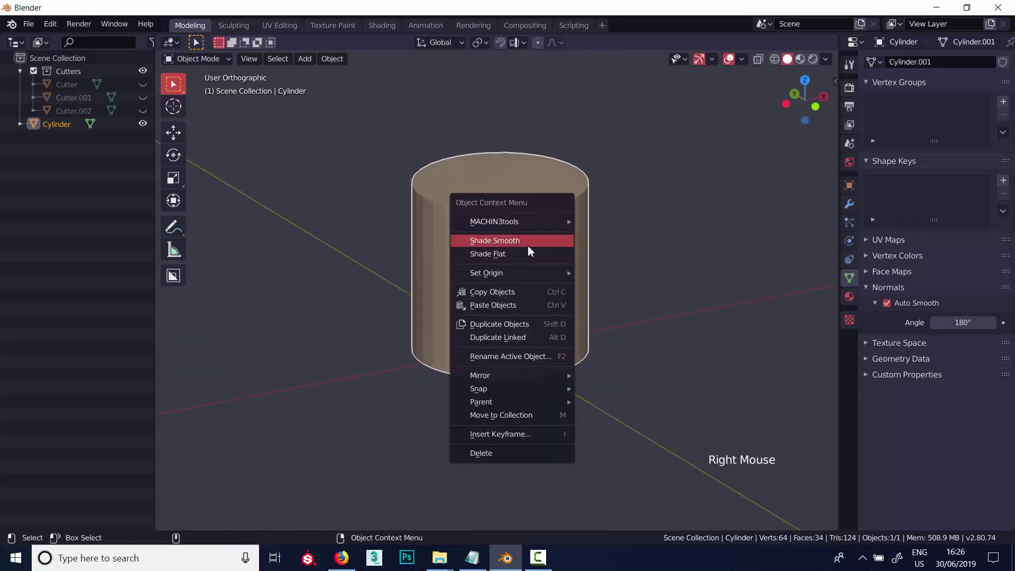
pyautogui.click(527, 245)
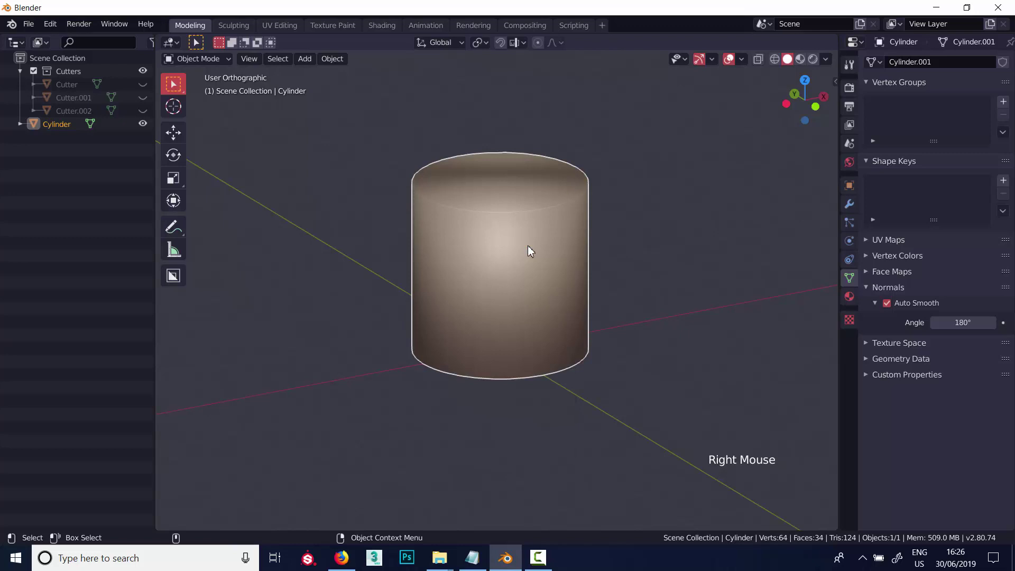
# - Mark the cylinder's top rim edge loop as sharp in Edit Mode and check the shading in Object Mode
pyautogui.press('Tab')
pyautogui.press('2')
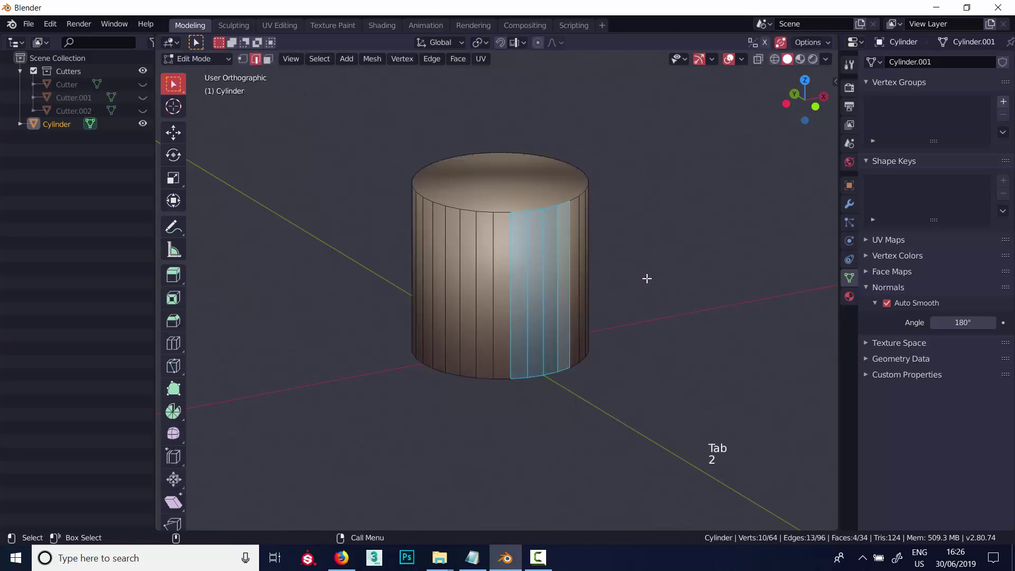
pyautogui.click(637, 270)
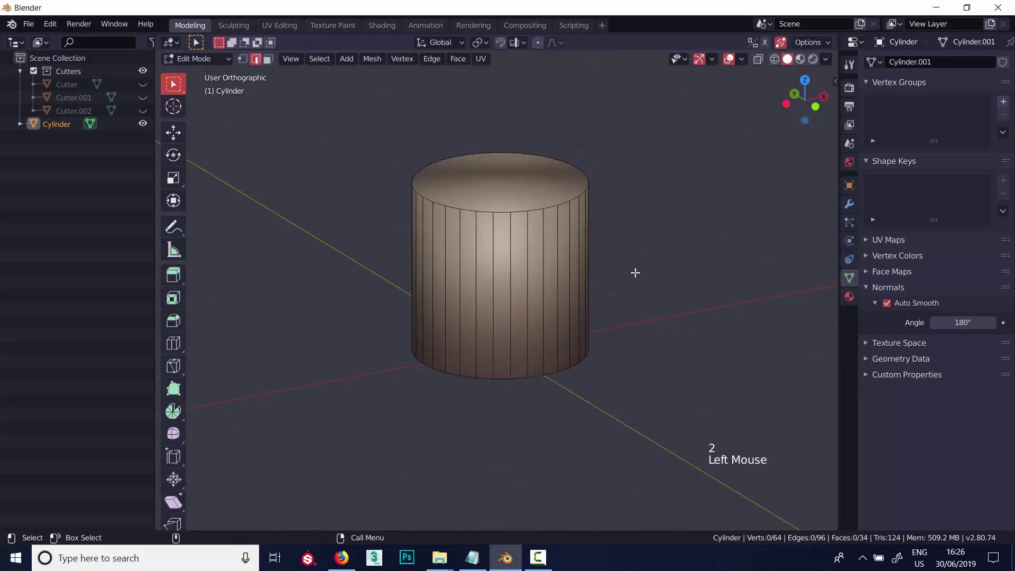
pyautogui.doubleClick(516, 212)
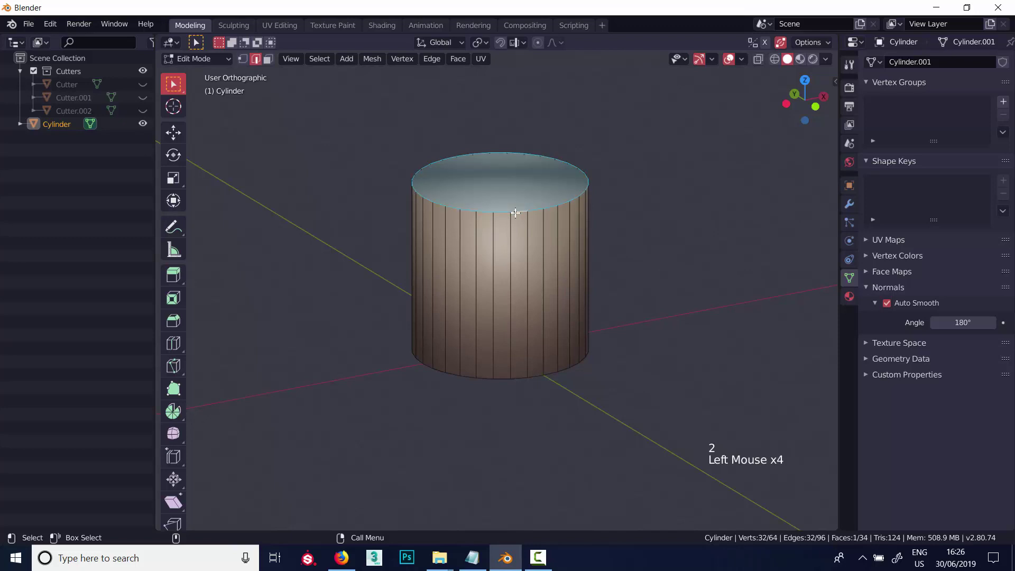
pyautogui.rightClick(538, 182)
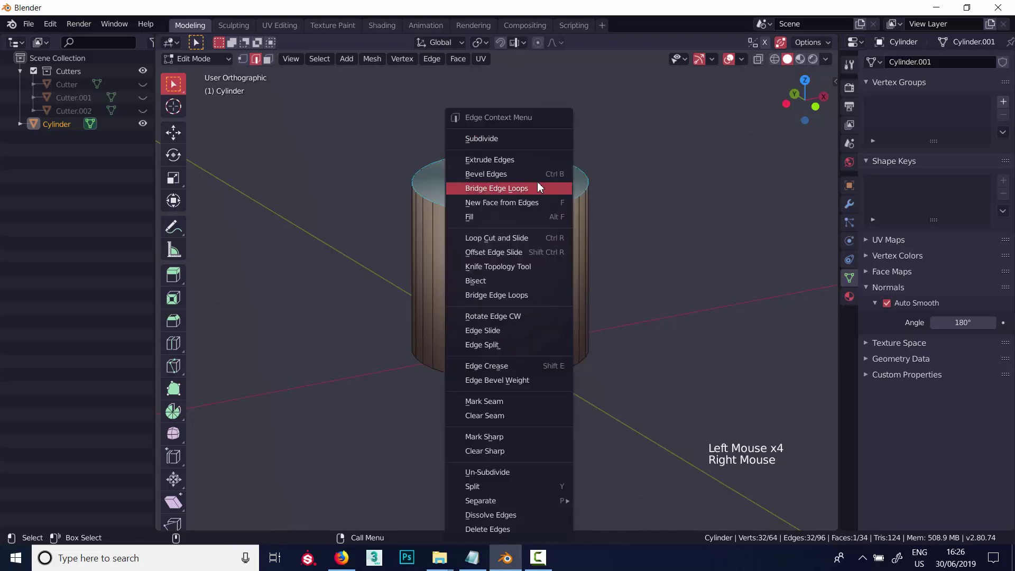
pyautogui.click(492, 437)
pyautogui.press('Tab')
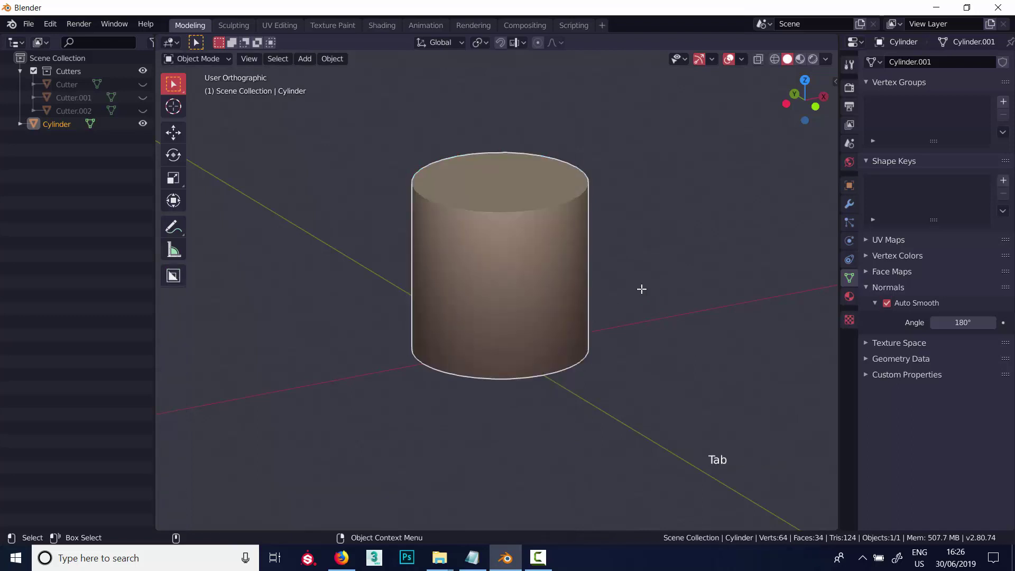
# - Mark the cylinder's bottom rim edge loop as sharp and clear the edge selection
pyautogui.keyDown('alt'); pyautogui.moveTo(665, 275); pyautogui.dragTo(521, 144); pyautogui.keyUp('alt')
pyautogui.keyDown('alt'); pyautogui.moveTo(712, 278); pyautogui.dragTo(716, 253); pyautogui.keyUp('alt')
pyautogui.press('Tab')
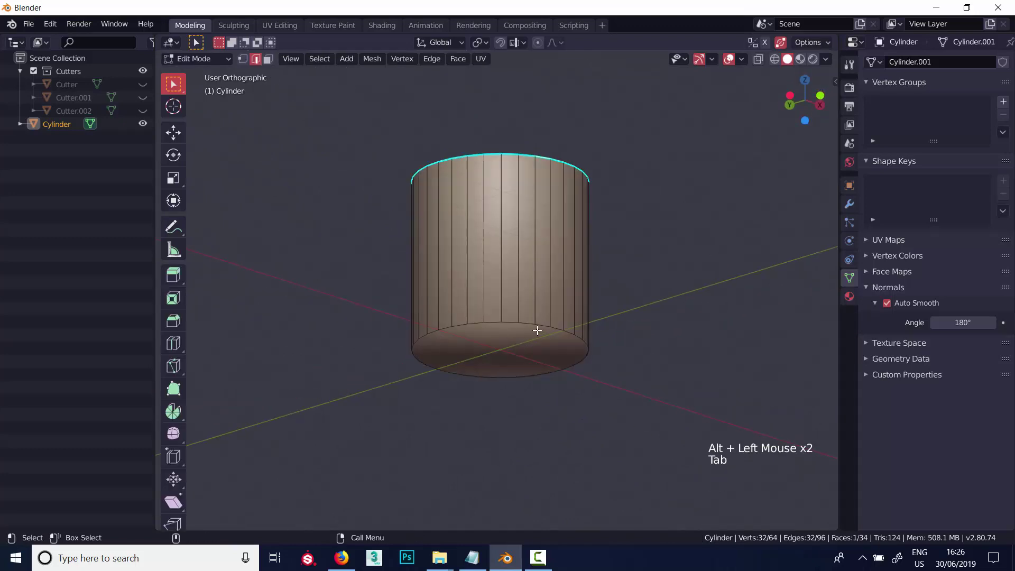
pyautogui.click(539, 330)
pyautogui.doubleClick(541, 331)
pyautogui.rightClick(542, 332)
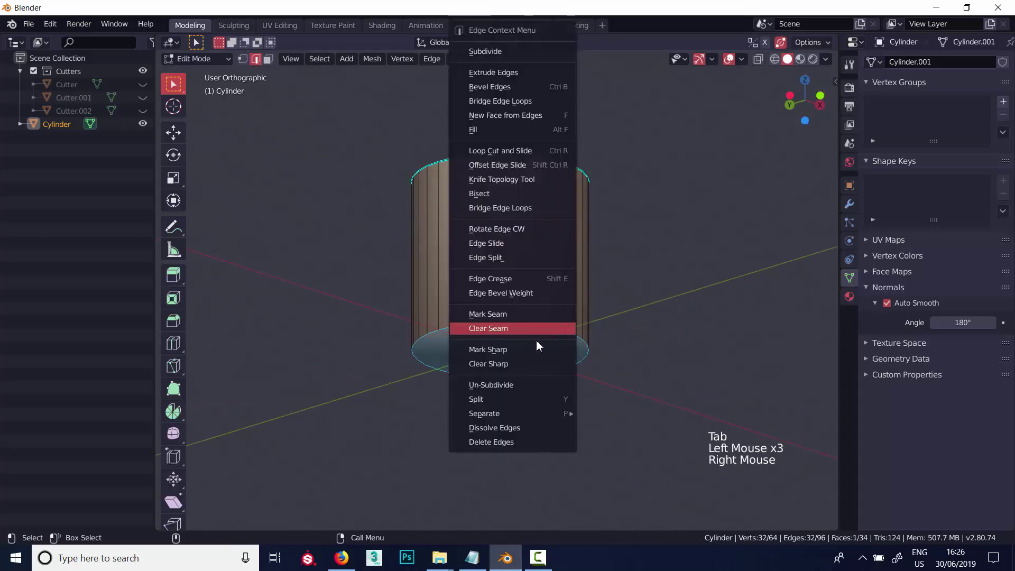
pyautogui.click(536, 351)
pyautogui.keyDown('alt'); pyautogui.moveTo(648, 262); pyautogui.dragTo(633, 279); pyautogui.keyUp('alt')
pyautogui.click(634, 279)
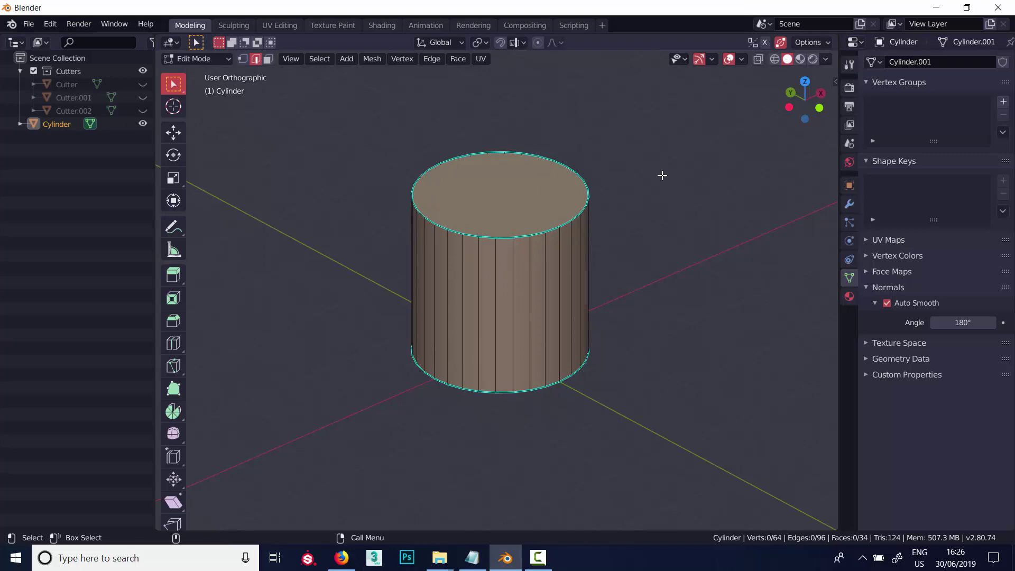
pyautogui.moveTo(623, 396)
pyautogui.keyDown('alt'); pyautogui.mouseDown()
pyautogui.moveTo(629, 302)
pyautogui.moveTo(633, 402)
pyautogui.mouseUp(); pyautogui.keyUp('alt')
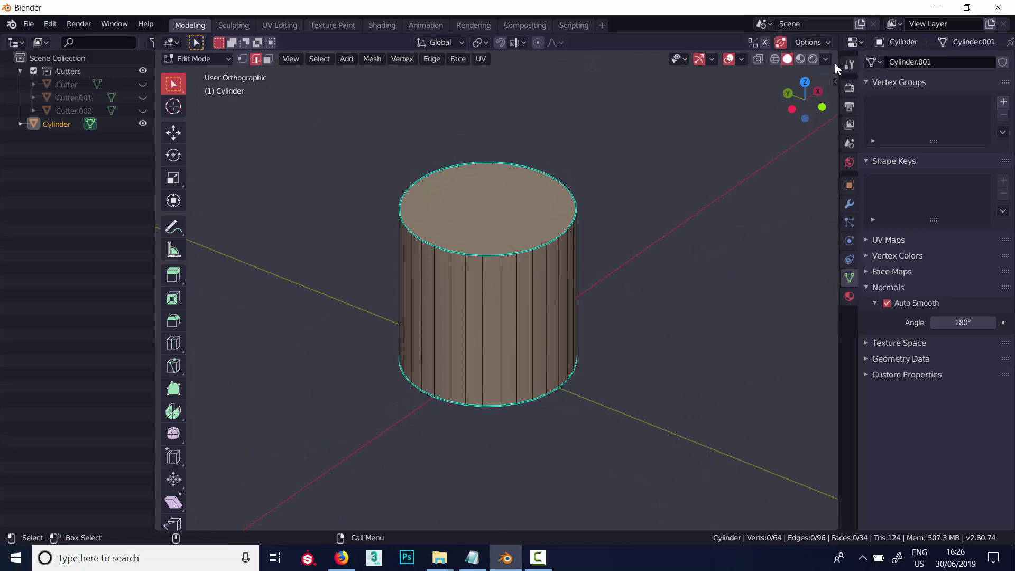
# - Look at the edge overlay options, try marking the top rim edge loop as a seam, and undo it
pyautogui.click(741, 59)
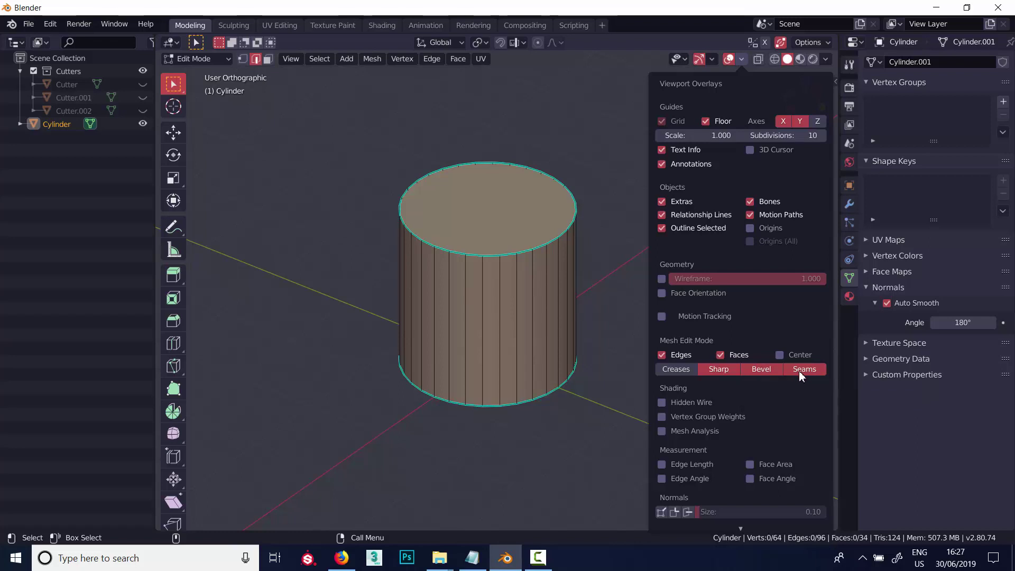
pyautogui.rightClick(496, 284)
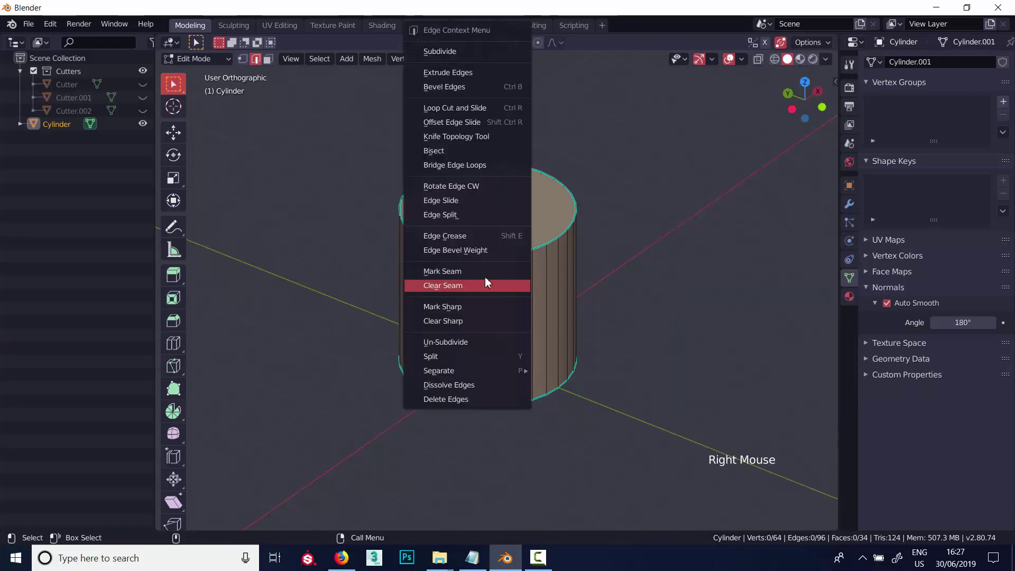
pyautogui.click(456, 276)
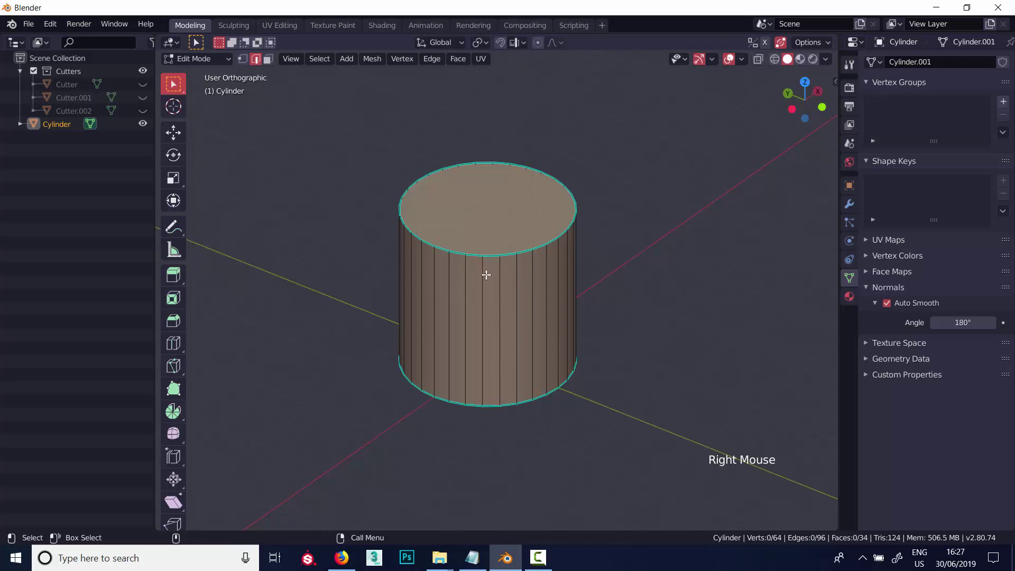
pyautogui.click(527, 252)
pyautogui.doubleClick(527, 253)
pyautogui.rightClick(527, 254)
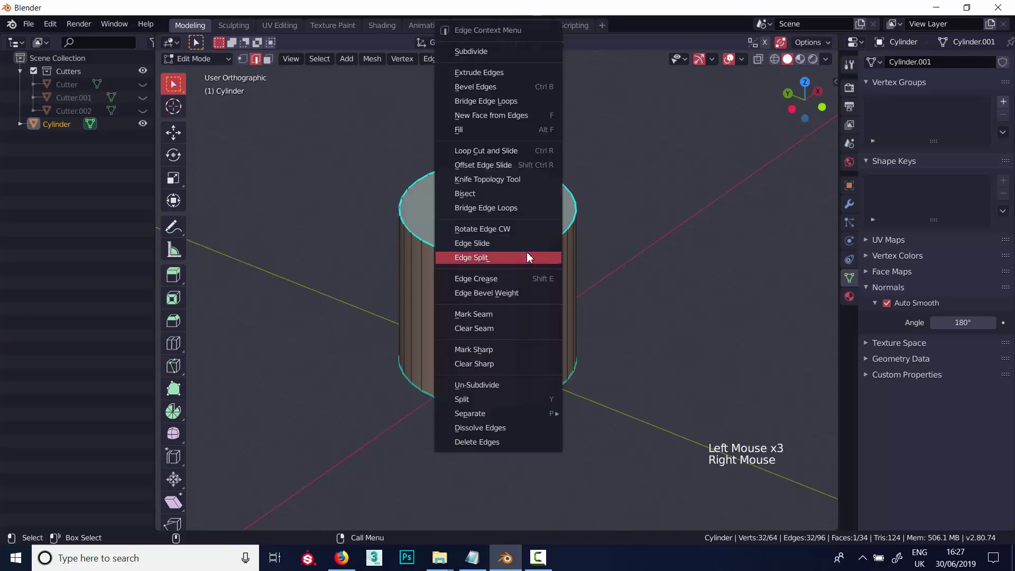
pyautogui.click(474, 314)
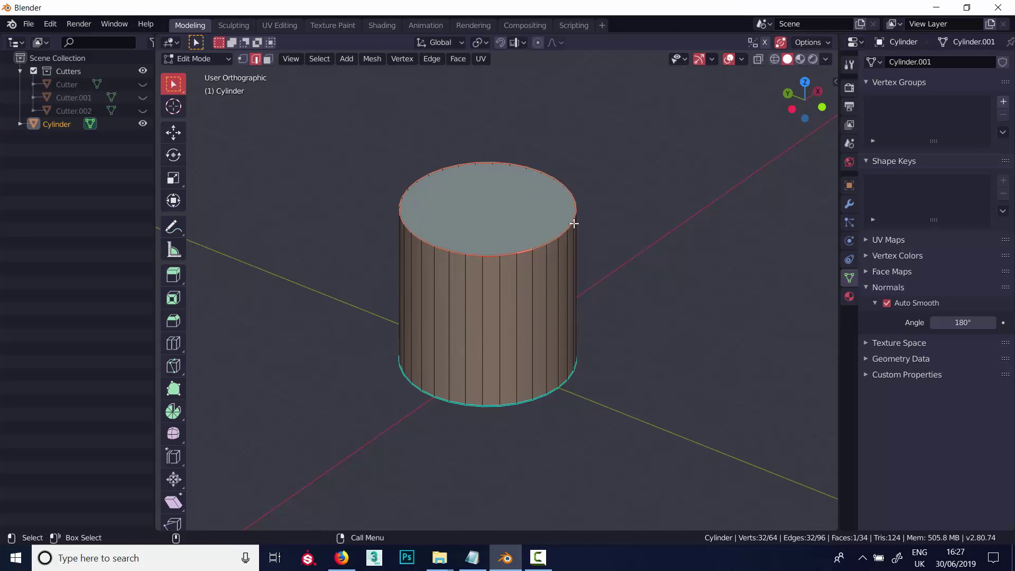
pyautogui.hotkey('ctrl', 'z')
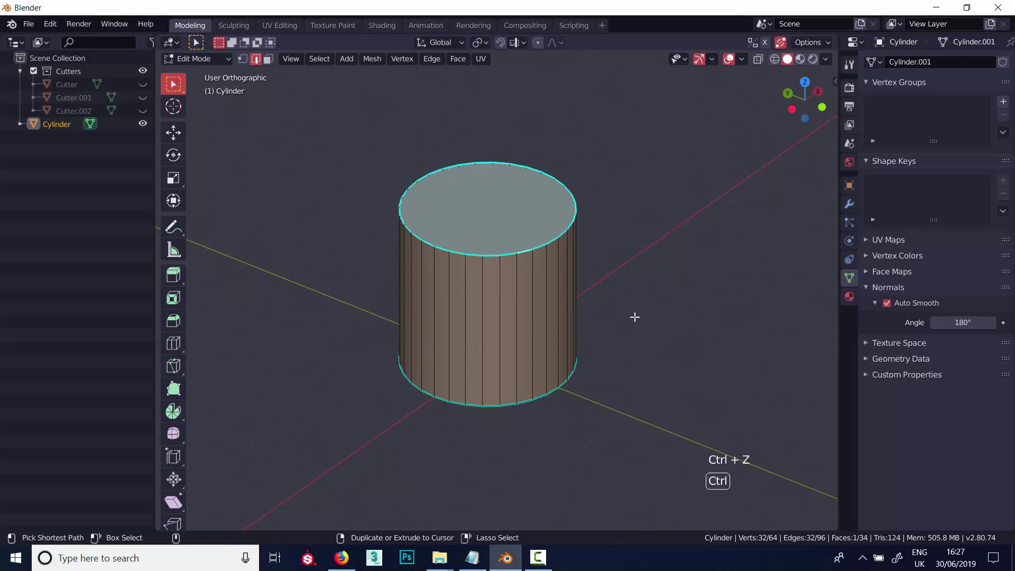
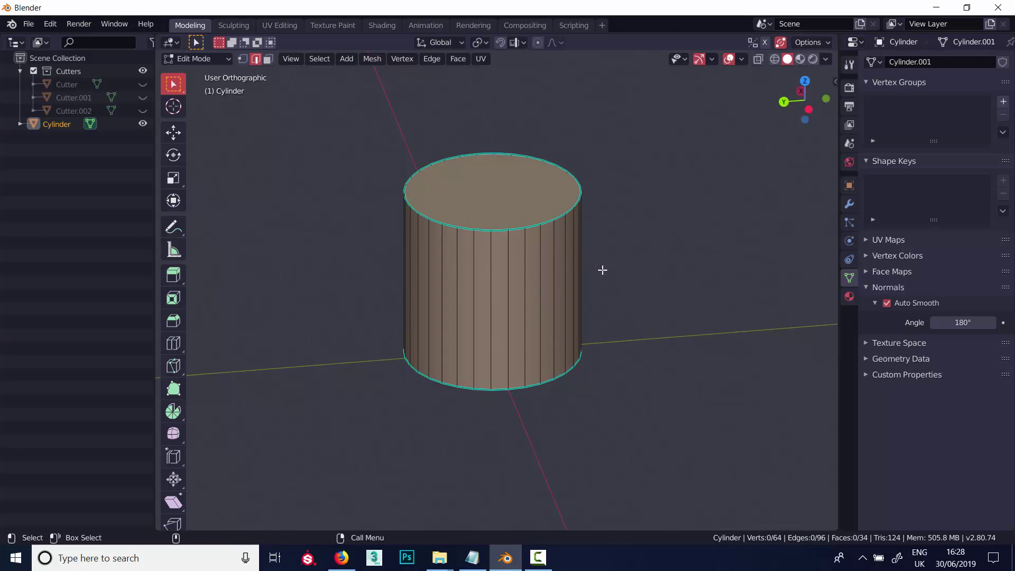
# - Extrude four adjacent side faces outward from the cylinder and check the resulting shading in Object Mode
pyautogui.keyDown('alt'); pyautogui.moveTo(602, 270); pyautogui.dragTo(639, 269); pyautogui.keyUp('alt')
pyautogui.press('3')
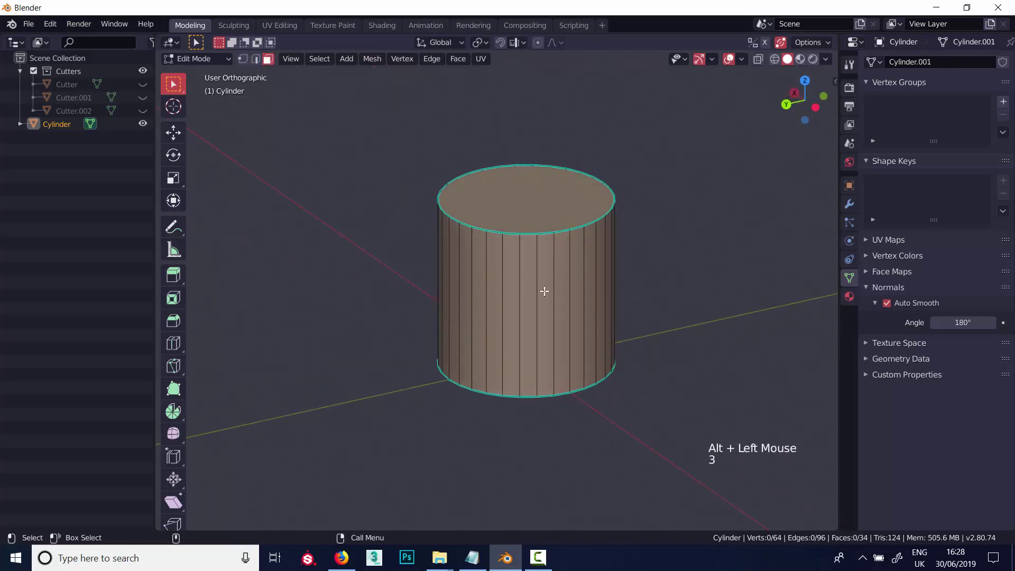
pyautogui.click(514, 293)
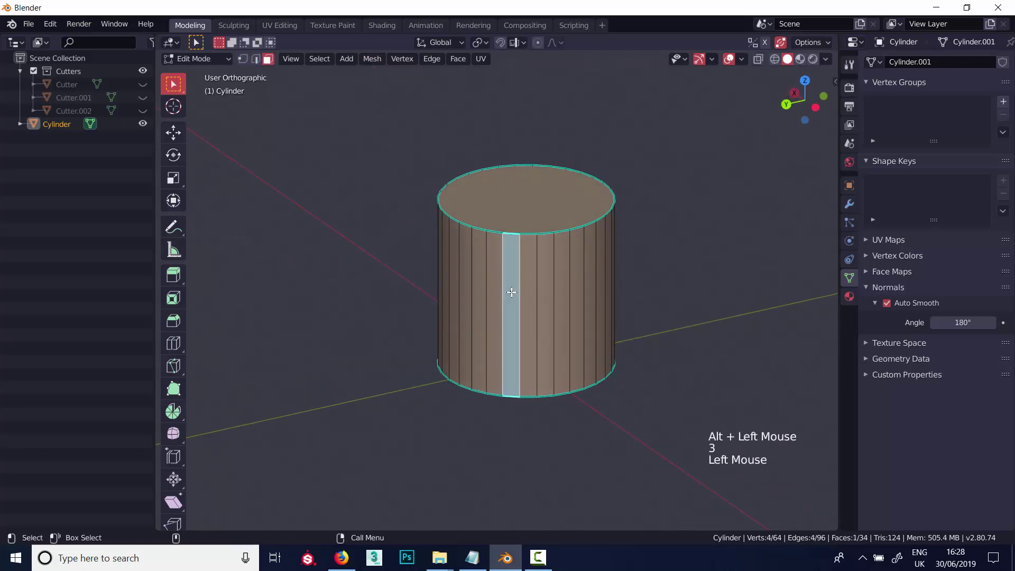
pyautogui.keyDown('ctrl'); pyautogui.click(562, 294); pyautogui.keyUp('ctrl')
pyautogui.keyDown('alt'); pyautogui.moveTo(615, 275); pyautogui.dragTo(671, 267); pyautogui.keyUp('alt')
pyautogui.press('e')
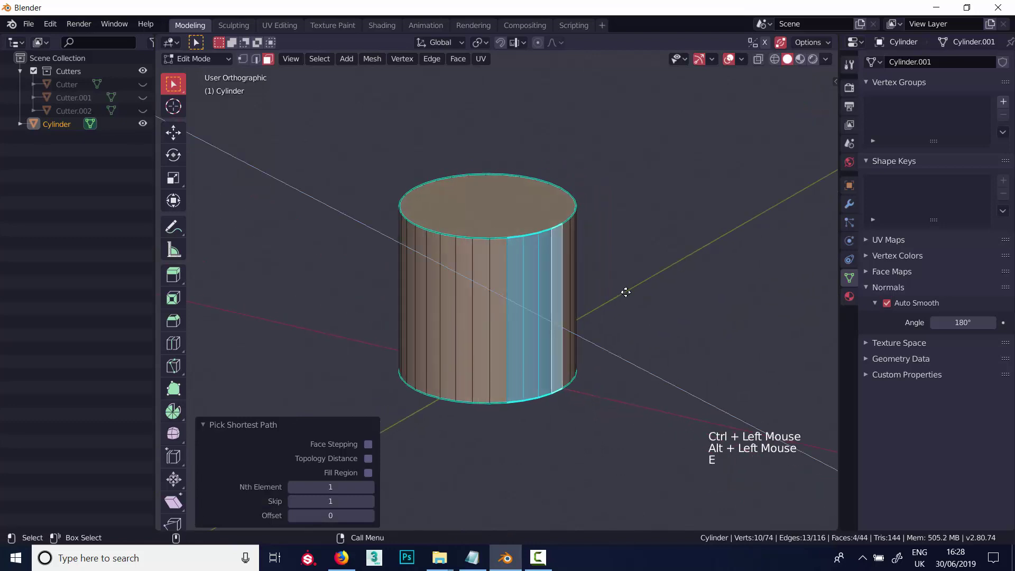
pyautogui.click(664, 310)
pyautogui.moveTo(543, 268)
pyautogui.keyDown('alt'); pyautogui.mouseDown()
pyautogui.moveTo(516, 283)
pyautogui.moveTo(576, 285)
pyautogui.moveTo(559, 266)
pyautogui.mouseUp(); pyautogui.keyUp('alt')
pyautogui.click(524, 231)
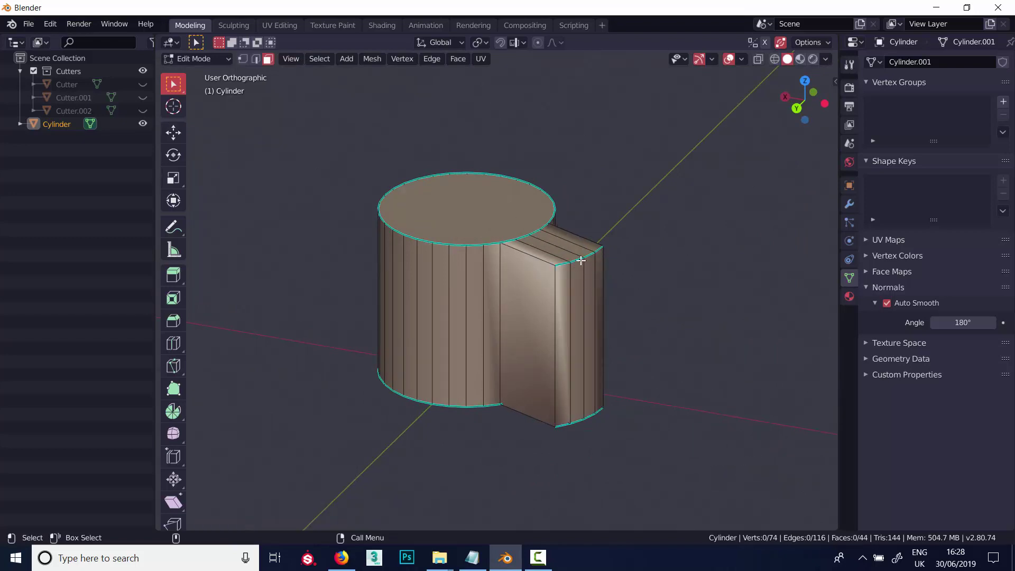
pyautogui.press('Tab')
pyautogui.press('Tab')
# - Mark the two outer vertical corner edges of the extruded block as sharp
pyautogui.click(553, 285)
pyautogui.press('2')
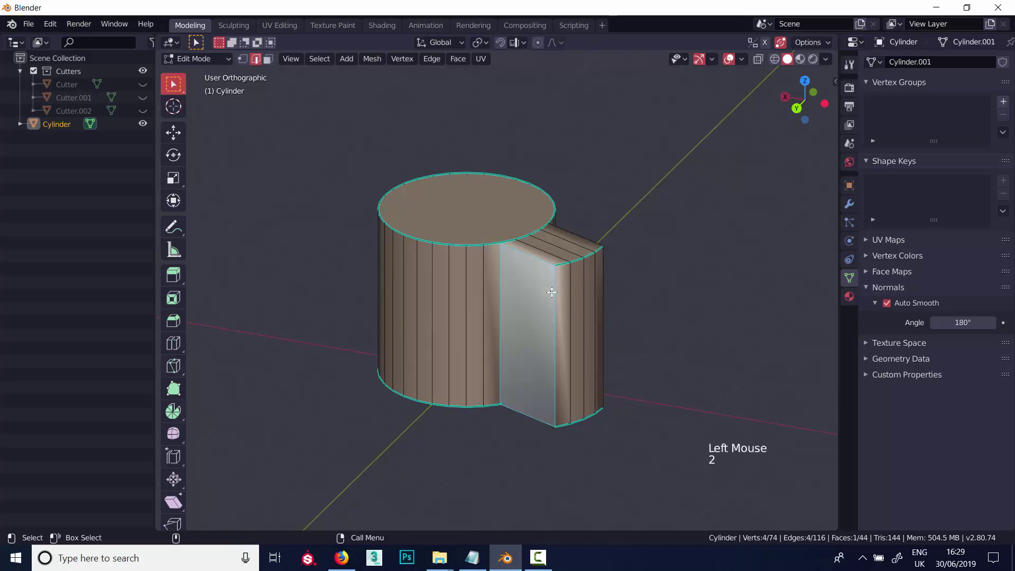
pyautogui.click(554, 292)
pyautogui.keyDown('shift'); pyautogui.click(604, 284); pyautogui.keyUp('shift')
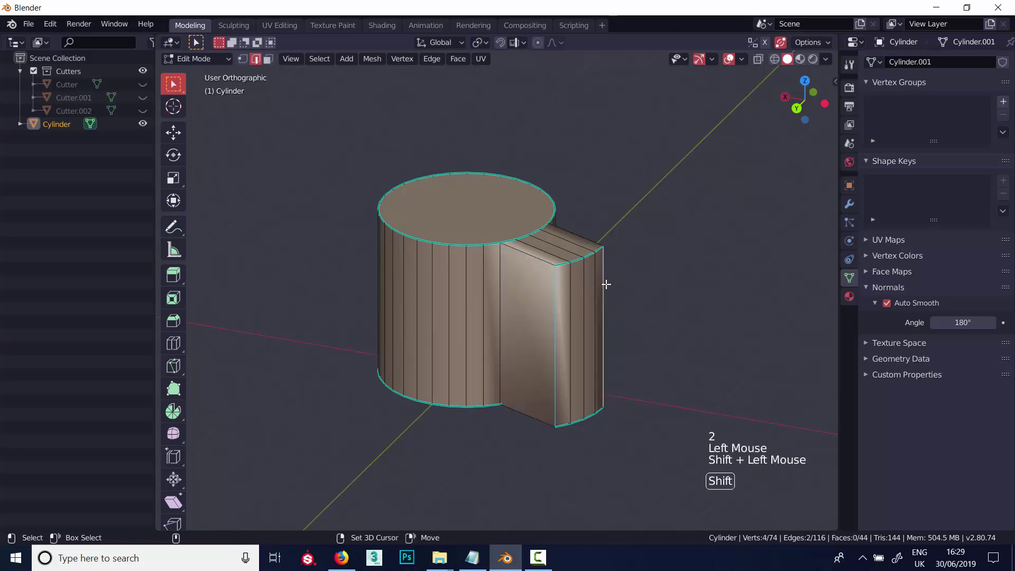
pyautogui.rightClick(605, 283)
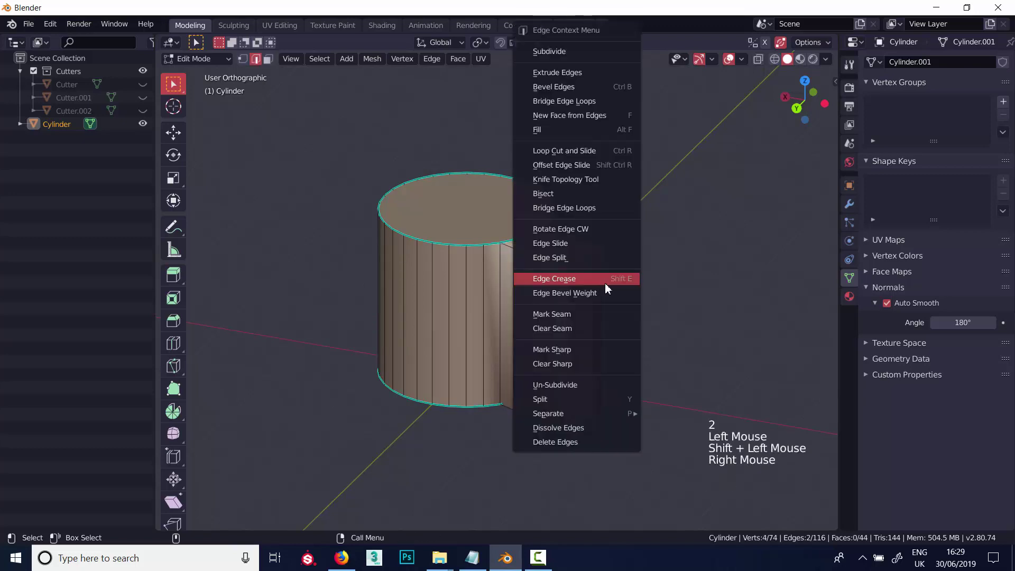
pyautogui.click(570, 350)
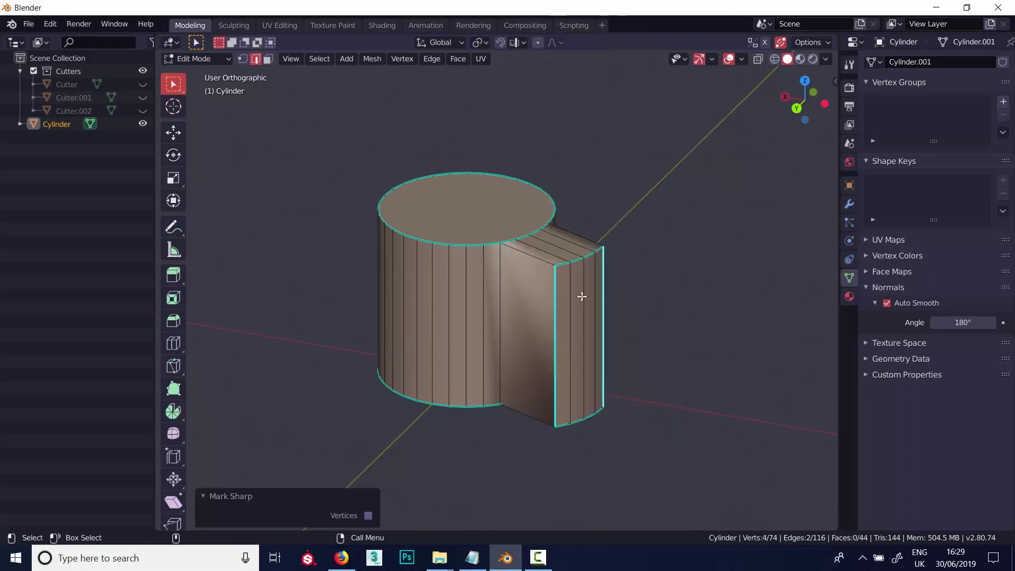
# - Mark the two vertical edges where the extruded block meets the cylinder wall as sharp
pyautogui.click(499, 296)
pyautogui.keyDown('alt'); pyautogui.moveTo(500, 296); pyautogui.dragTo(590, 342); pyautogui.keyUp('alt')
pyautogui.keyDown('shift'); pyautogui.click(556, 311); pyautogui.keyUp('shift')
pyautogui.rightClick(555, 310)
pyautogui.click(555, 310)
pyautogui.keyDown('alt'); pyautogui.moveTo(590, 342); pyautogui.dragTo(542, 299, button='middle'); pyautogui.keyUp('alt')
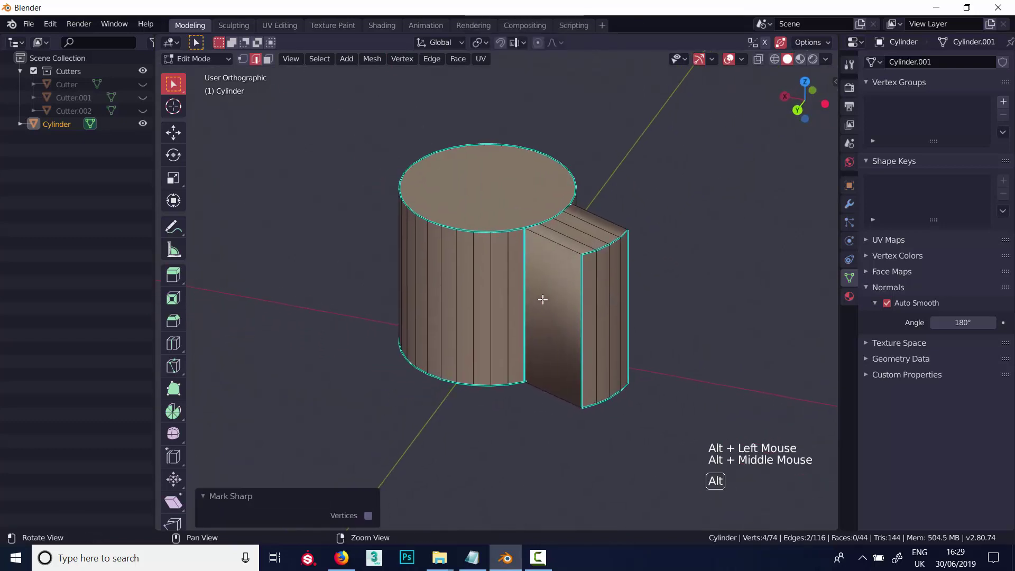
pyautogui.keyDown('alt'); pyautogui.moveTo(541, 299); pyautogui.dragTo(550, 285); pyautogui.keyUp('alt')
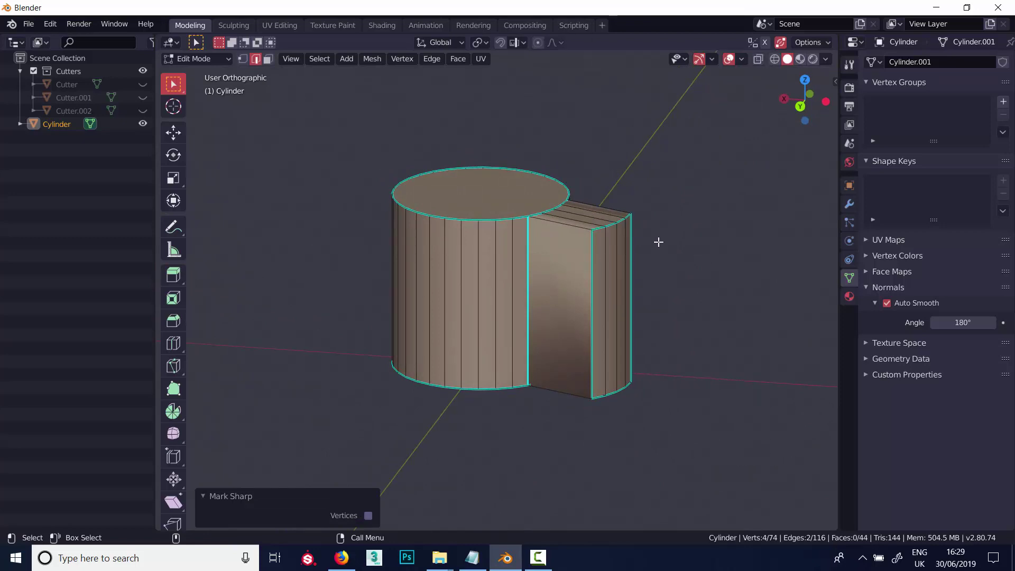
pyautogui.keyDown('alt'); pyautogui.moveTo(672, 256); pyautogui.dragTo(562, 263); pyautogui.keyUp('alt')
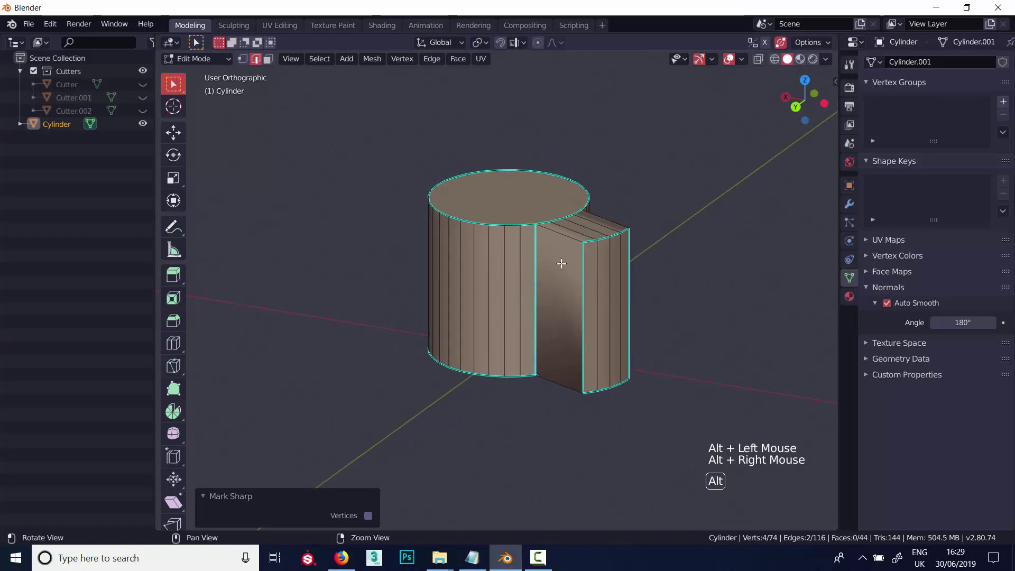
# - Mark the four side edges along the extruded block's top and bottom as sharp and inspect the shape in Object Mode
pyautogui.click(576, 240)
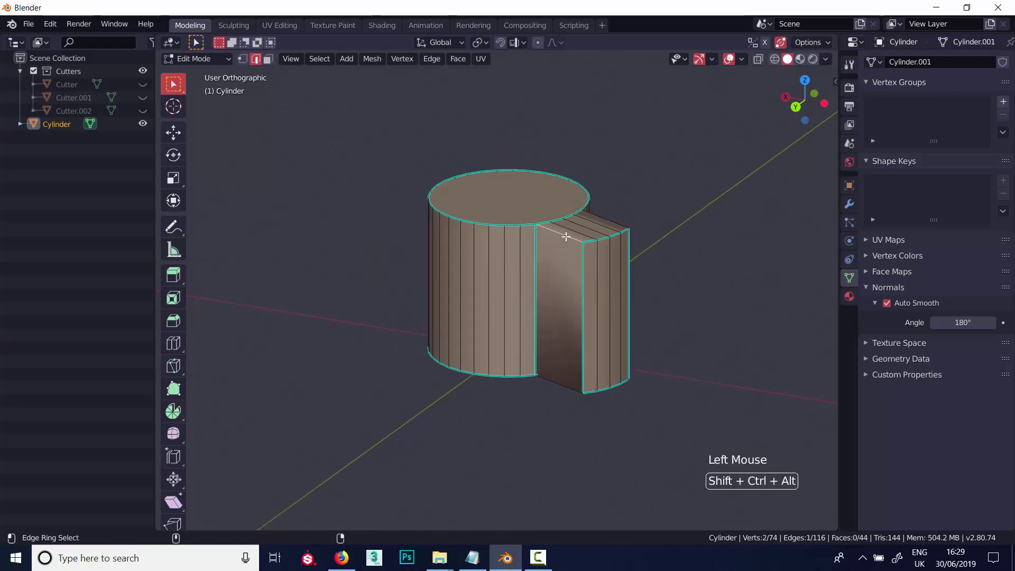
pyautogui.keyDown('ctrl'); pyautogui.keyDown('alt'); pyautogui.keyDown('shift'); pyautogui.click(567, 237); pyautogui.keyUp('shift'); pyautogui.keyUp('alt'); pyautogui.keyUp('ctrl')
pyautogui.click(599, 224)
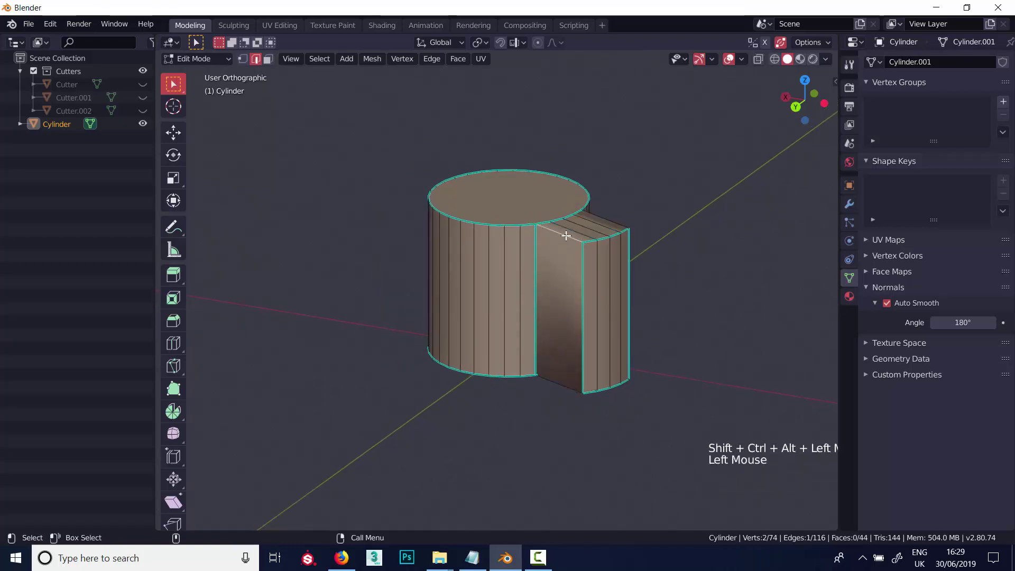
pyautogui.keyDown('shift'); pyautogui.click(608, 218); pyautogui.keyUp('shift')
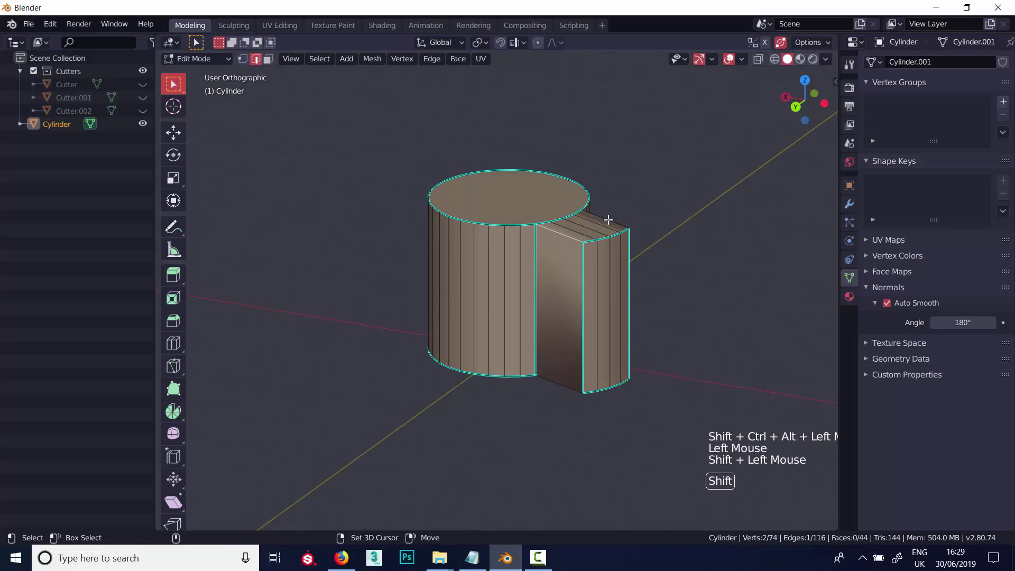
pyautogui.keyDown('shift'); pyautogui.click(566, 384); pyautogui.keyUp('shift')
pyautogui.keyDown('alt'); pyautogui.moveTo(575, 383); pyautogui.dragTo(619, 389); pyautogui.keyUp('alt')
pyautogui.keyDown('shift'); pyautogui.click(613, 388); pyautogui.keyUp('shift')
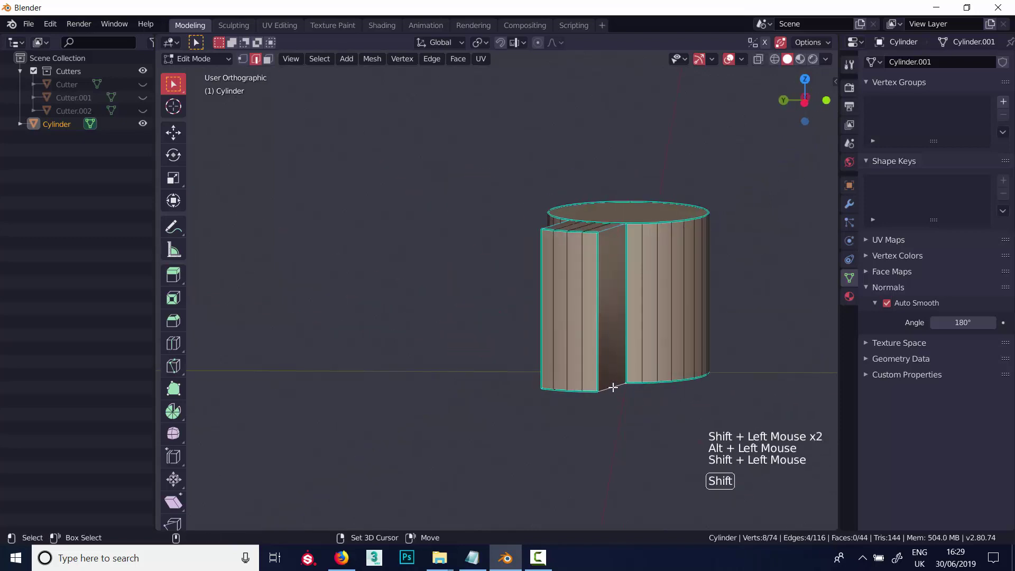
pyautogui.rightClick(610, 390)
pyautogui.click(608, 385)
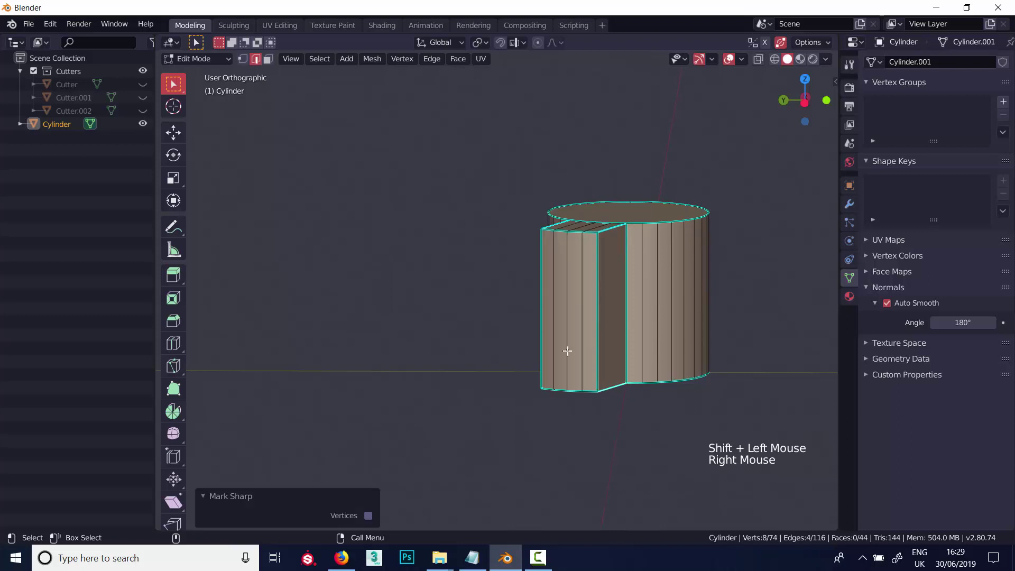
pyautogui.keyDown('alt'); pyautogui.moveTo(608, 385); pyautogui.dragTo(586, 333); pyautogui.keyUp('alt')
pyautogui.press('Tab')
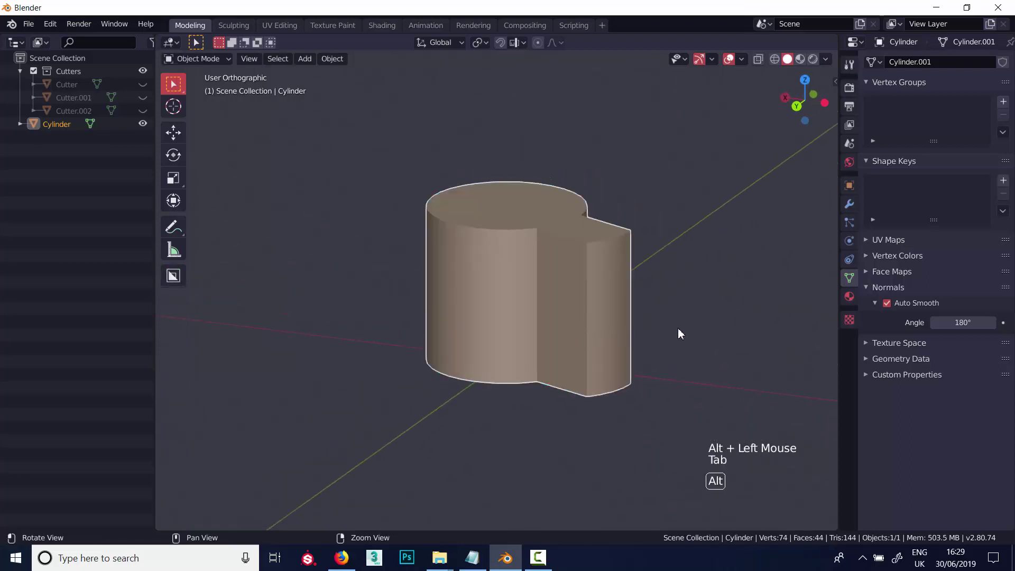
pyautogui.keyDown('alt'); pyautogui.moveTo(678, 330); pyautogui.dragTo(482, 322); pyautogui.keyUp('alt')
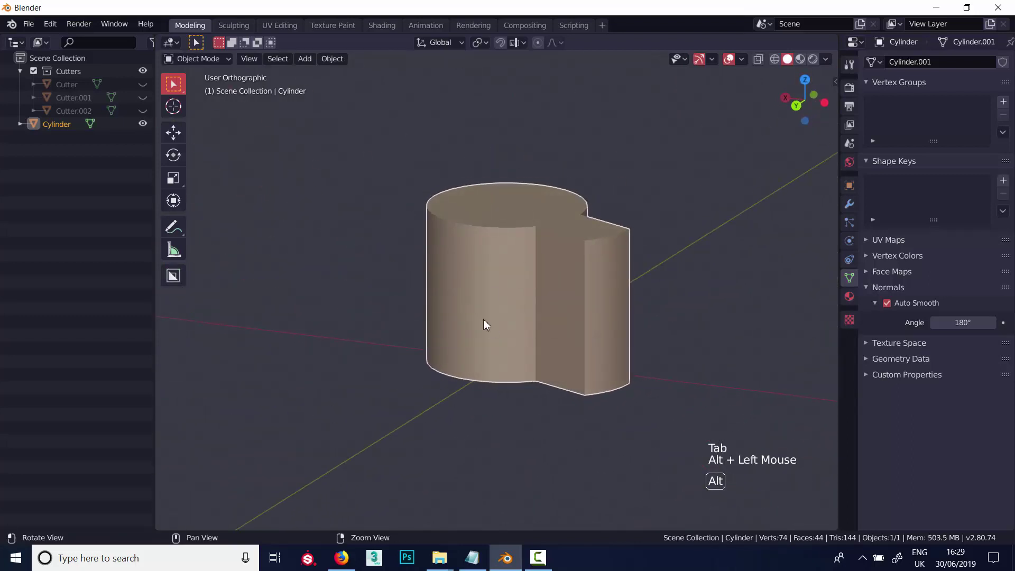
pyautogui.moveTo(684, 231)
pyautogui.keyDown('alt'); pyautogui.mouseDown()
pyautogui.moveTo(594, 227)
pyautogui.moveTo(700, 234)
pyautogui.moveTo(689, 226)
pyautogui.mouseUp(); pyautogui.keyUp('alt')
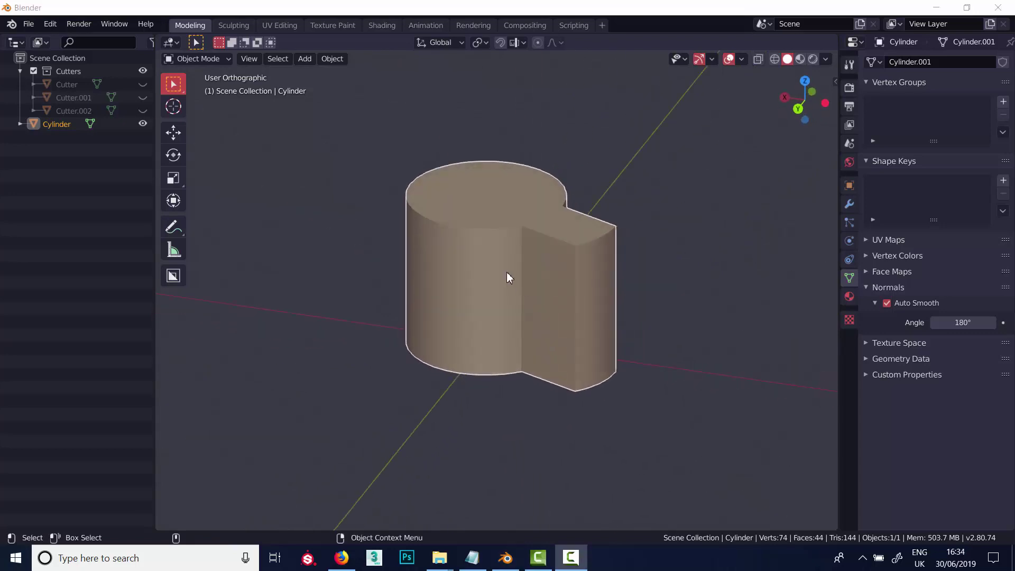
# - Inset the cylinder's top face about 13.45 cm in Edit Mode and extrude the inner face about 26.1 cm upward
pyautogui.middleClick(514, 280)
pyautogui.press('Tab')
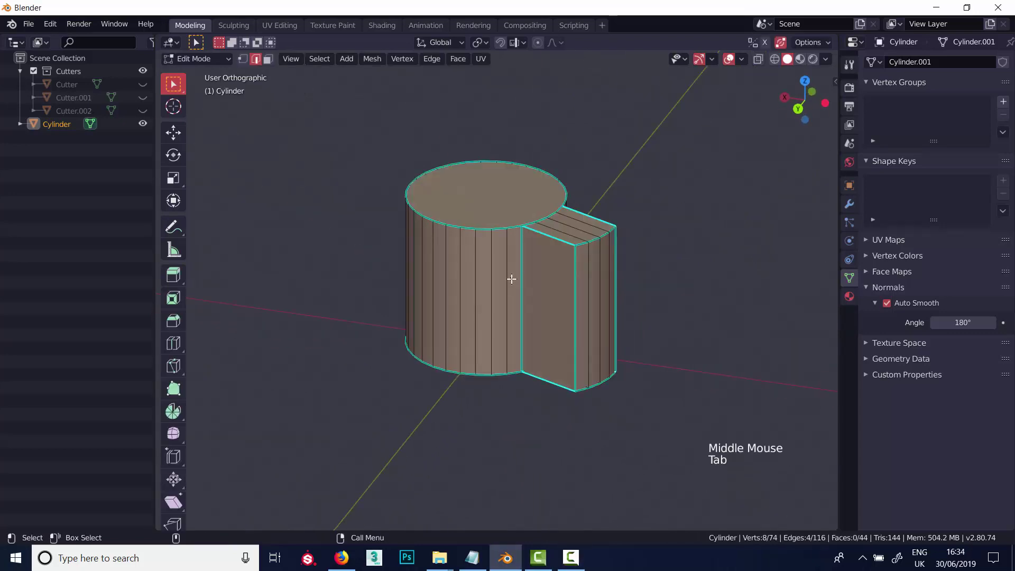
pyautogui.press('3')
pyautogui.click(500, 207)
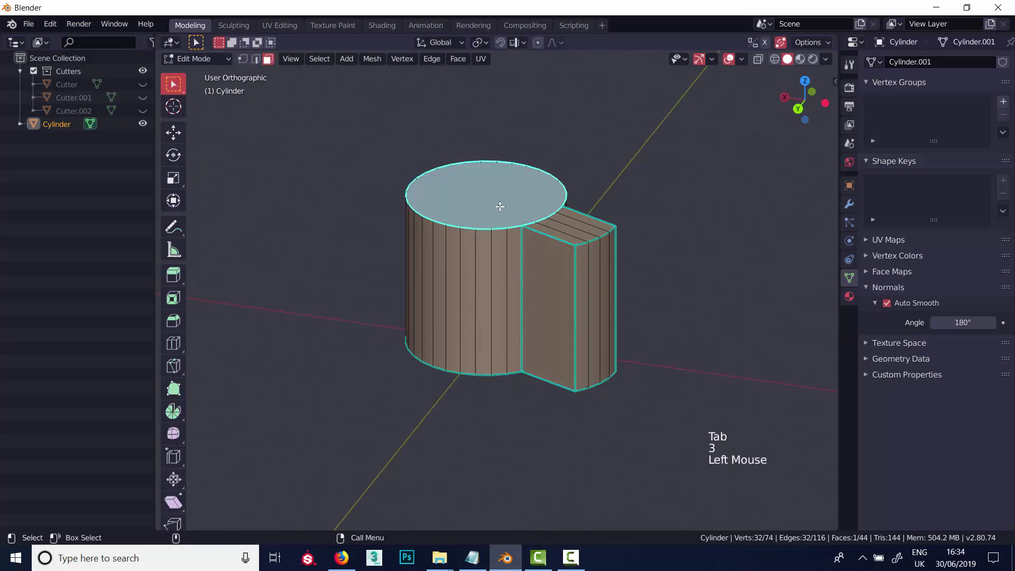
pyautogui.press('i')
pyautogui.click(564, 269)
pyautogui.press('e')
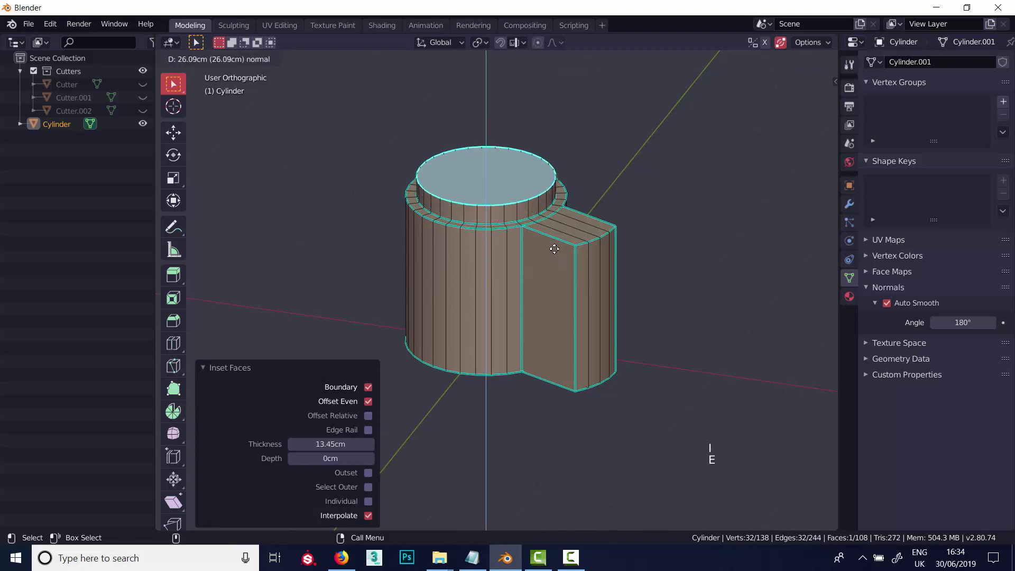
pyautogui.click(554, 249)
# - Extrude the top face about 3.62 cm, scale it out wider than the cylinder, and extrude it about 47.1 cm into a cap
pyautogui.press('e')
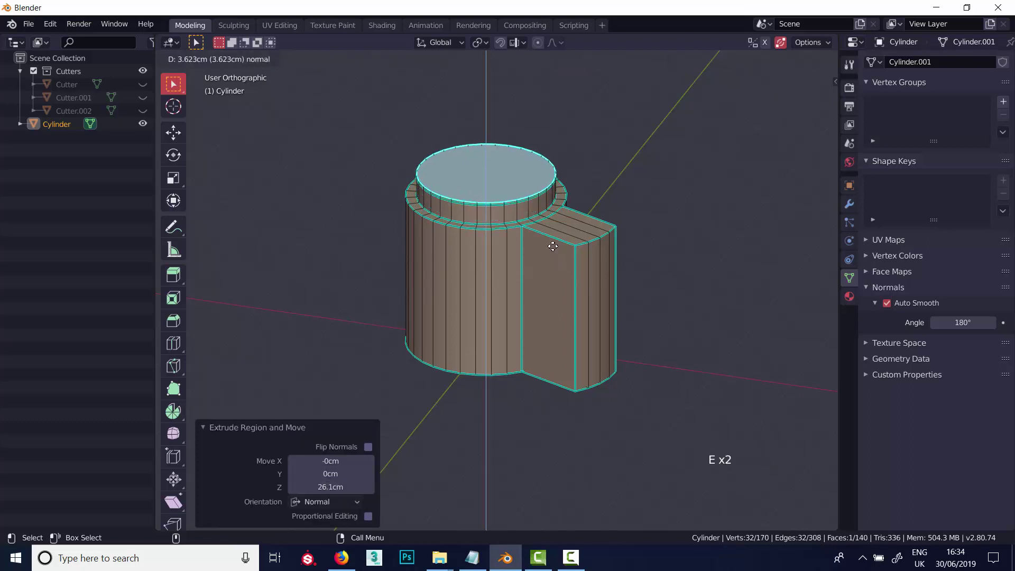
pyautogui.click(553, 247)
pyautogui.press('s')
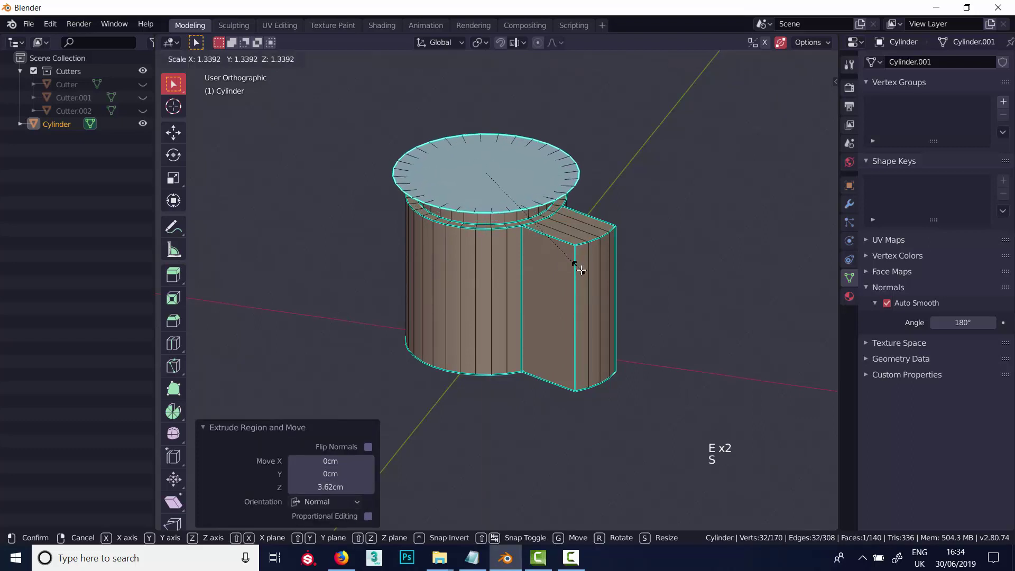
pyautogui.click(579, 269)
pyautogui.press('e')
pyautogui.click(555, 233)
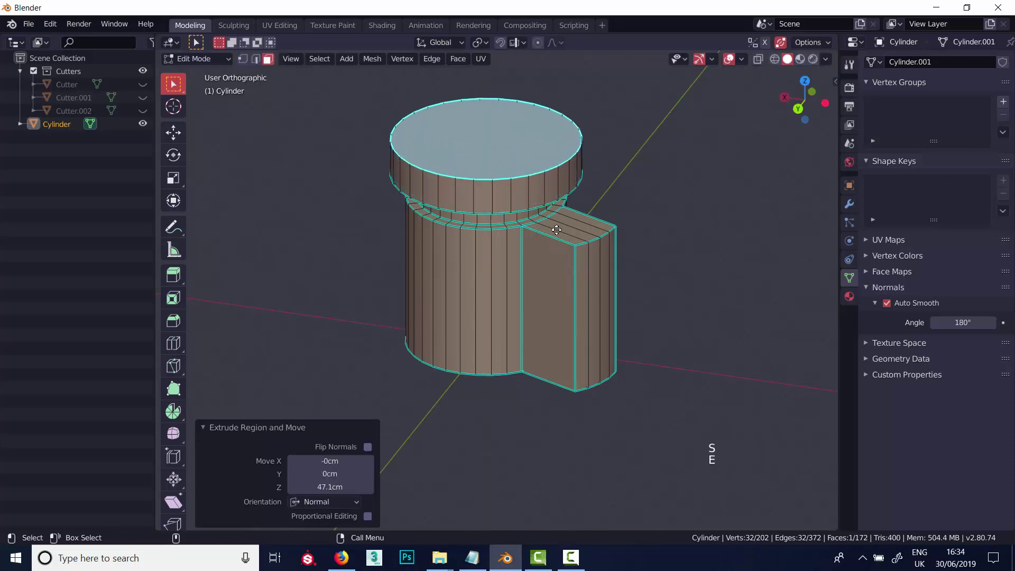
# - Examine the new neck and wide cap above the cylinder from several sides
pyautogui.keyDown('alt'); pyautogui.moveTo(534, 213); pyautogui.dragTo(537, 242); pyautogui.keyUp('alt')
pyautogui.keyDown('alt'); pyautogui.moveTo(484, 171); pyautogui.dragTo(504, 237, button='right'); pyautogui.keyUp('alt')
pyautogui.keyDown('alt'); pyautogui.moveTo(505, 238); pyautogui.dragTo(509, 200); pyautogui.keyUp('alt')
pyautogui.keyDown('alt'); pyautogui.moveTo(607, 149); pyautogui.dragTo(494, 206); pyautogui.keyUp('alt')
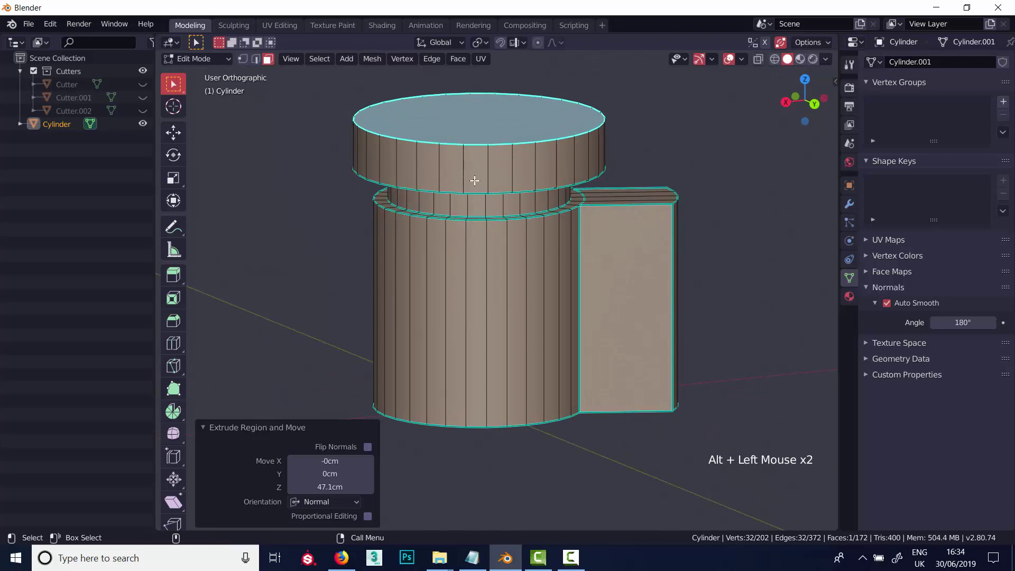
pyautogui.keyDown('alt'); pyautogui.moveTo(474, 180); pyautogui.dragTo(553, 264, button='right'); pyautogui.keyUp('alt')
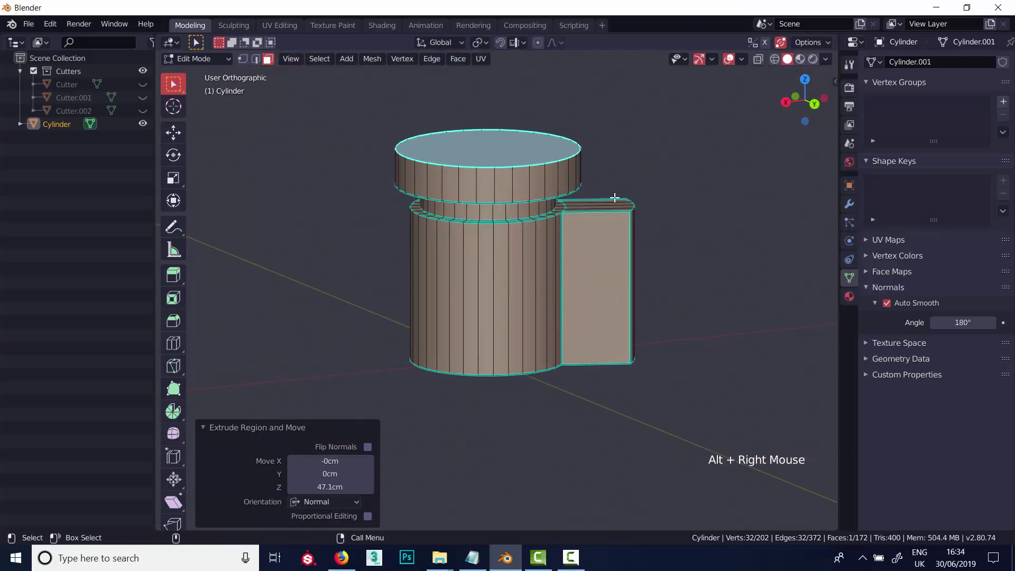
pyautogui.keyDown('alt'); pyautogui.moveTo(615, 198); pyautogui.dragTo(485, 222); pyautogui.keyUp('alt')
pyautogui.keyDown('alt'); pyautogui.moveTo(485, 222); pyautogui.dragTo(514, 229, button='middle'); pyautogui.keyUp('alt')
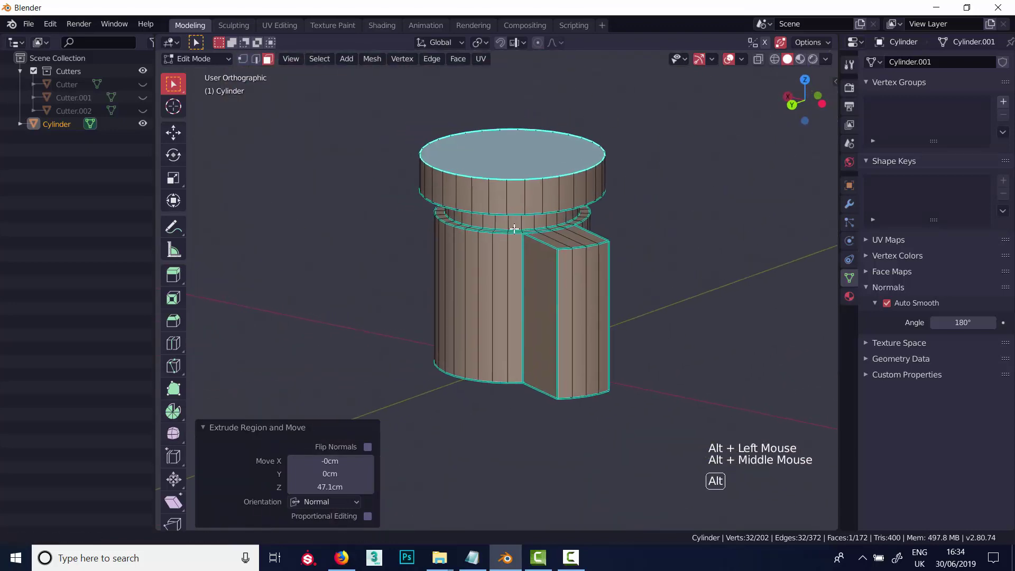
pyautogui.keyDown('alt'); pyautogui.moveTo(514, 229); pyautogui.dragTo(613, 243); pyautogui.keyUp('alt')
pyautogui.keyDown('alt'); pyautogui.moveTo(606, 387); pyautogui.dragTo(524, 324); pyautogui.keyUp('alt')
# - Select the whole mesh and apply Shade Smooth to all its faces
pyautogui.press('a')
pyautogui.press('a')
pyautogui.press('a')
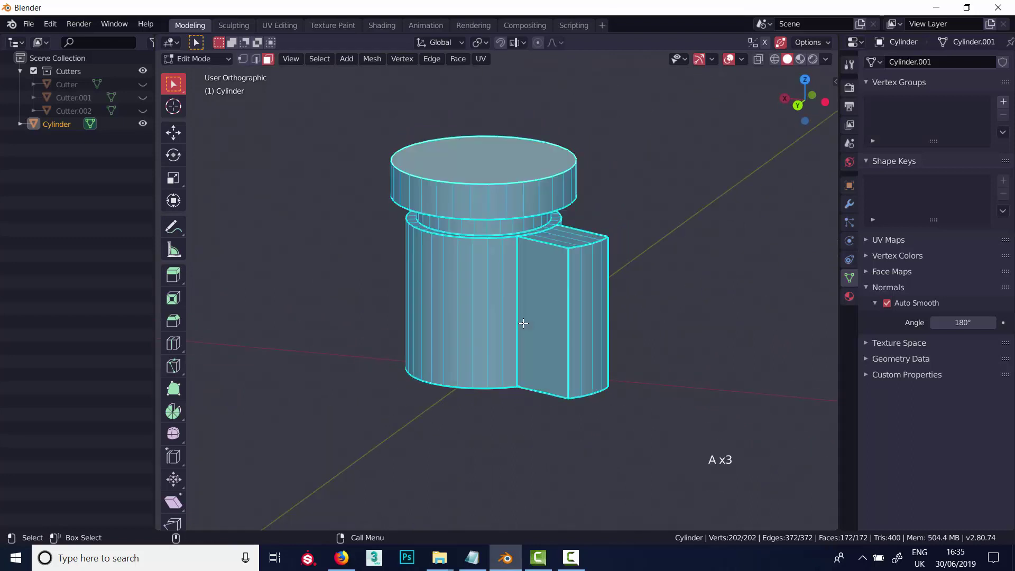
pyautogui.rightClick(523, 323)
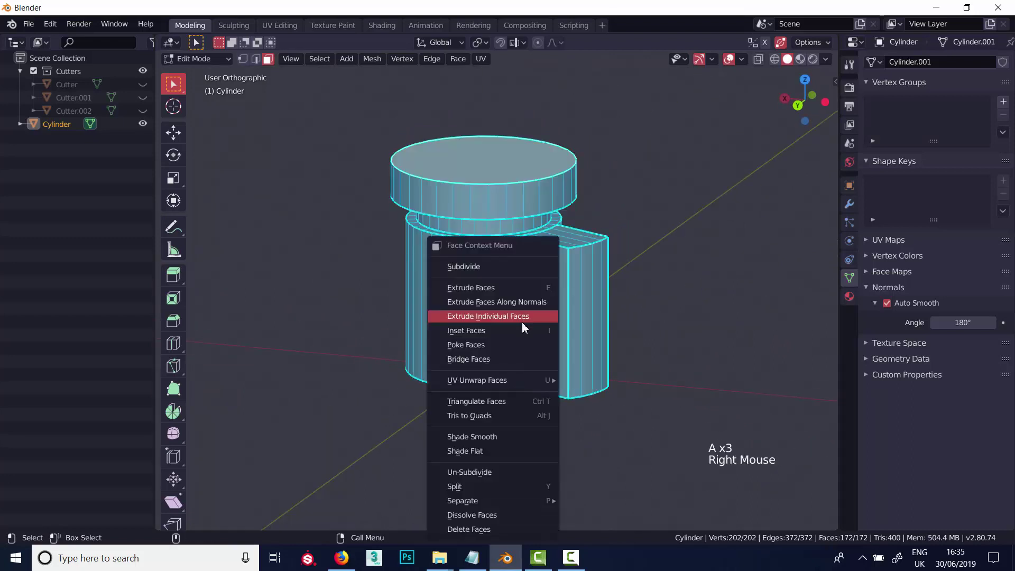
pyautogui.click(501, 436)
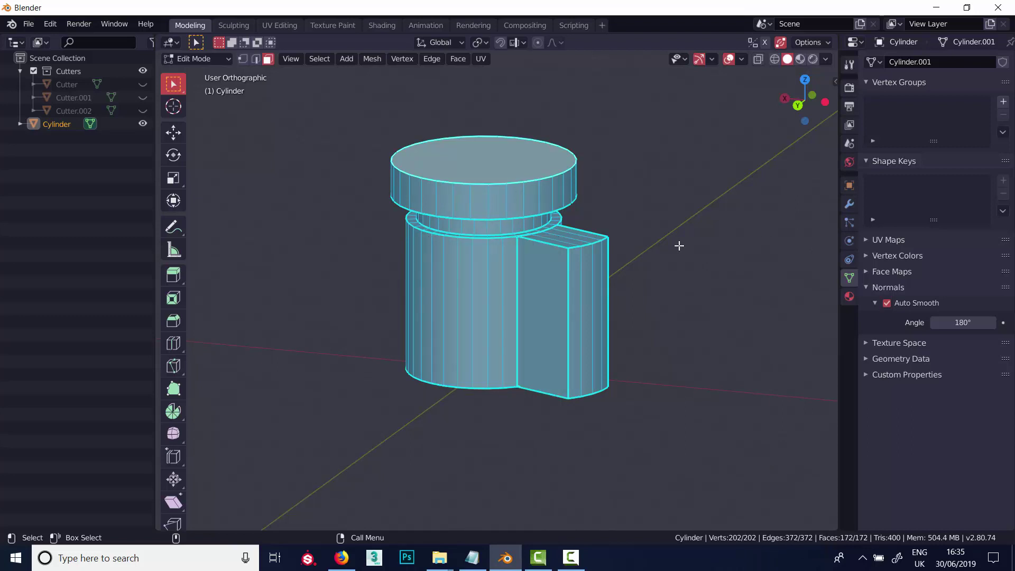
# - Clear the sharp marks from all edges and inspect the object's shading in Object Mode
pyautogui.press('2')
pyautogui.rightClick(527, 296)
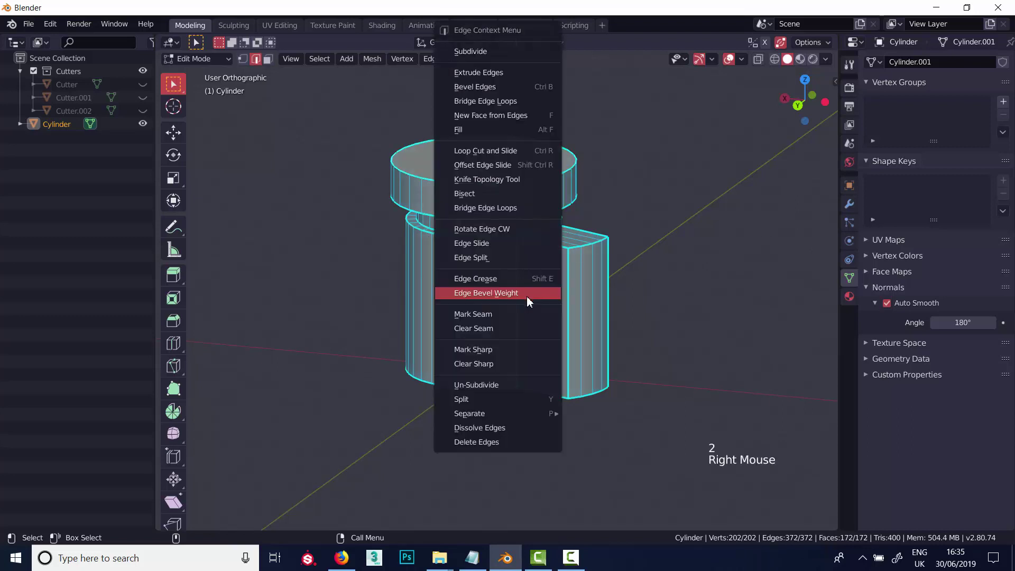
pyautogui.click(517, 363)
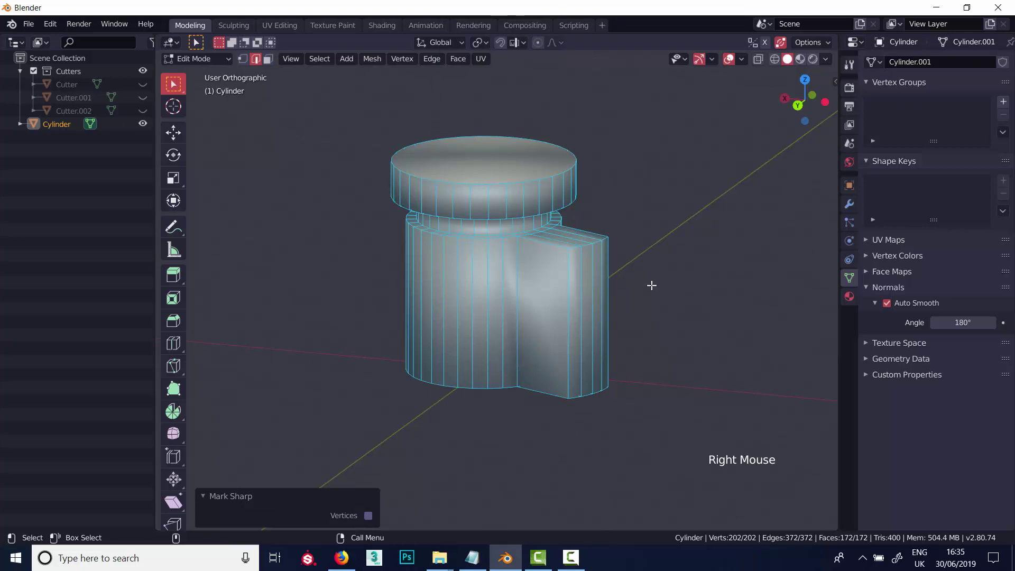
pyautogui.press('Tab')
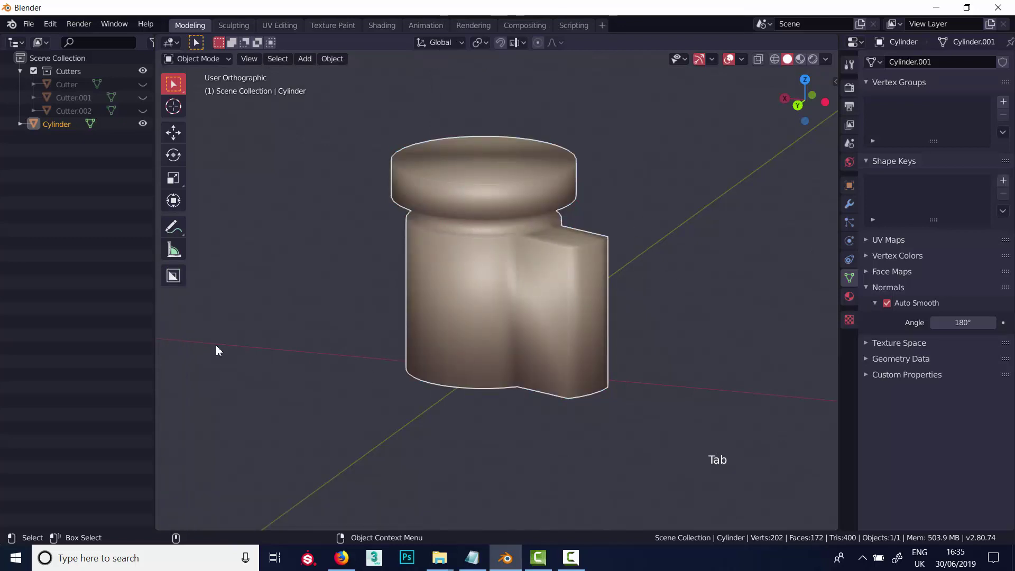
pyautogui.keyDown('alt'); pyautogui.moveTo(527, 191); pyautogui.dragTo(544, 235); pyautogui.keyUp('alt')
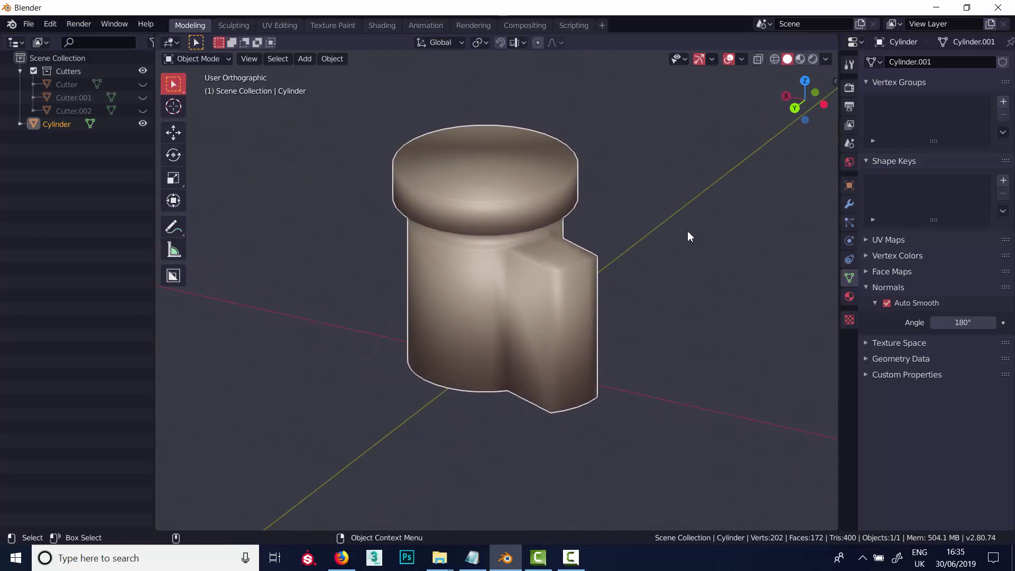
# - Return to Edit Mode, try Select Sharp Edges on the fully selected mesh, and deselect everything
pyautogui.press('Tab')
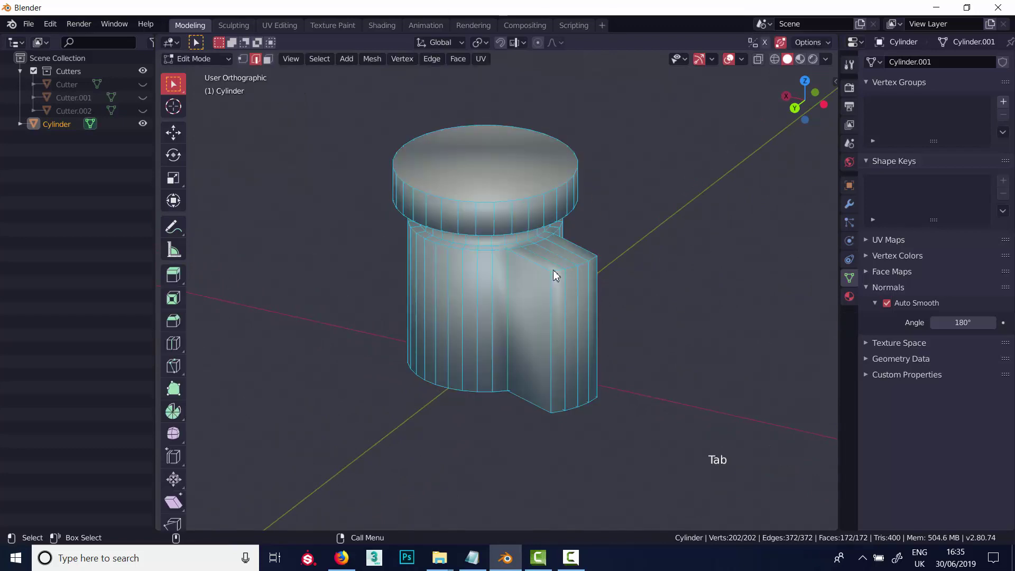
pyautogui.click(317, 62)
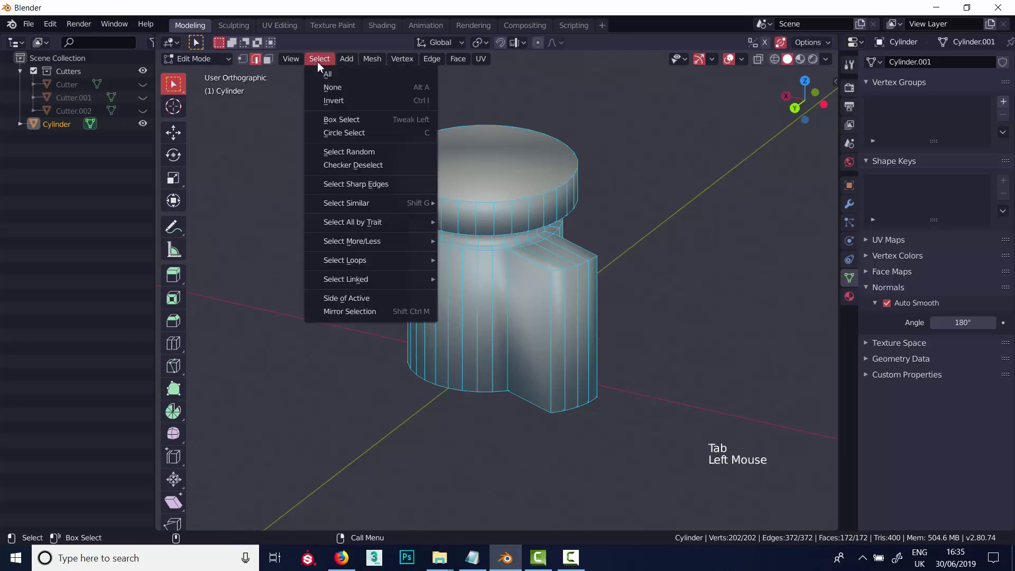
pyautogui.click(365, 185)
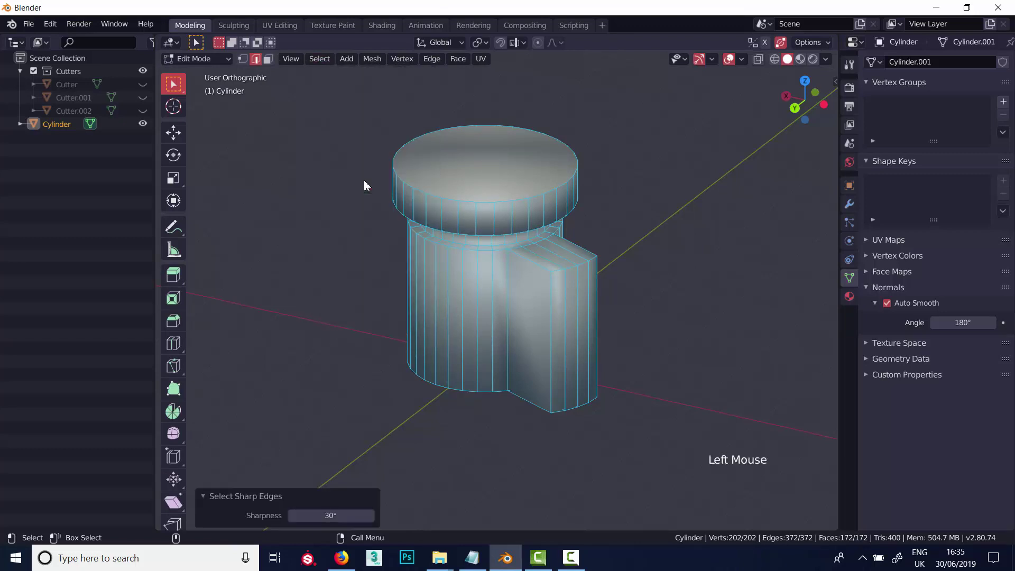
pyautogui.click(676, 189)
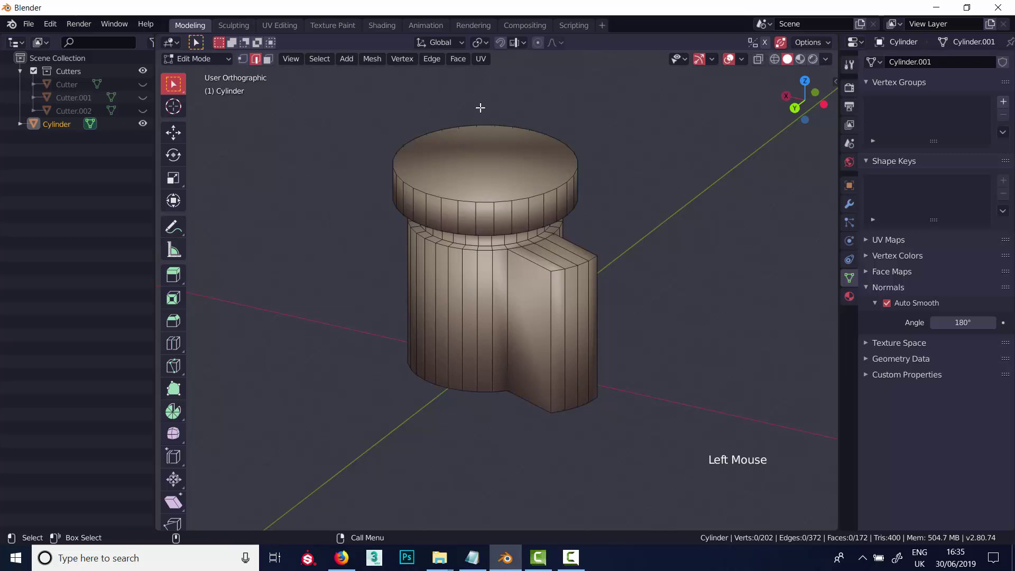
# - Select the mesh's sharp edges at 30° sharpness, examine which edges are picked, and clear the selection
pyautogui.click(331, 60)
pyautogui.click(357, 185)
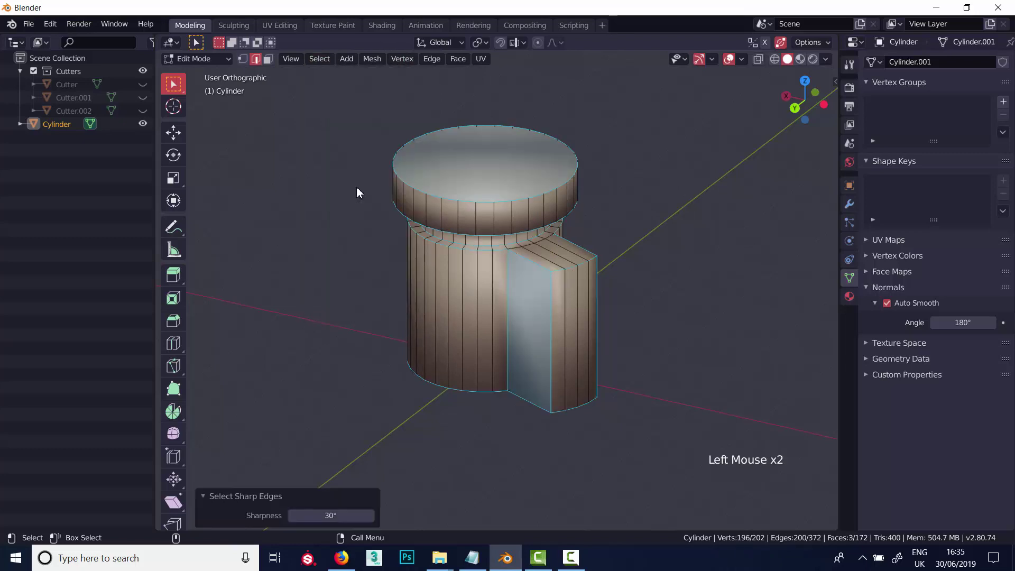
pyautogui.keyDown('alt'); pyautogui.moveTo(523, 181); pyautogui.dragTo(494, 163, button='right'); pyautogui.keyUp('alt')
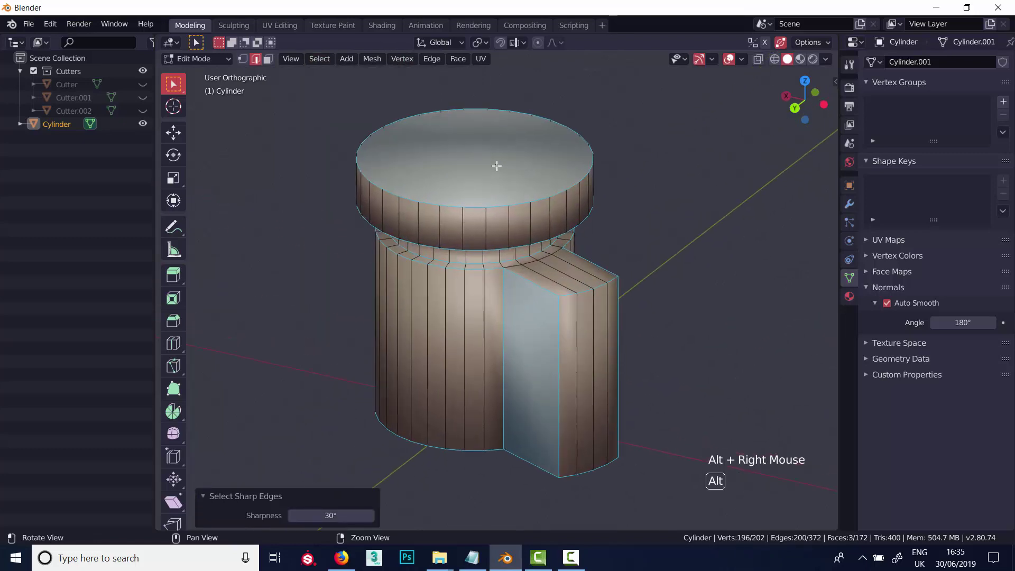
pyautogui.keyDown('alt'); pyautogui.moveTo(494, 163); pyautogui.dragTo(454, 216); pyautogui.keyUp('alt')
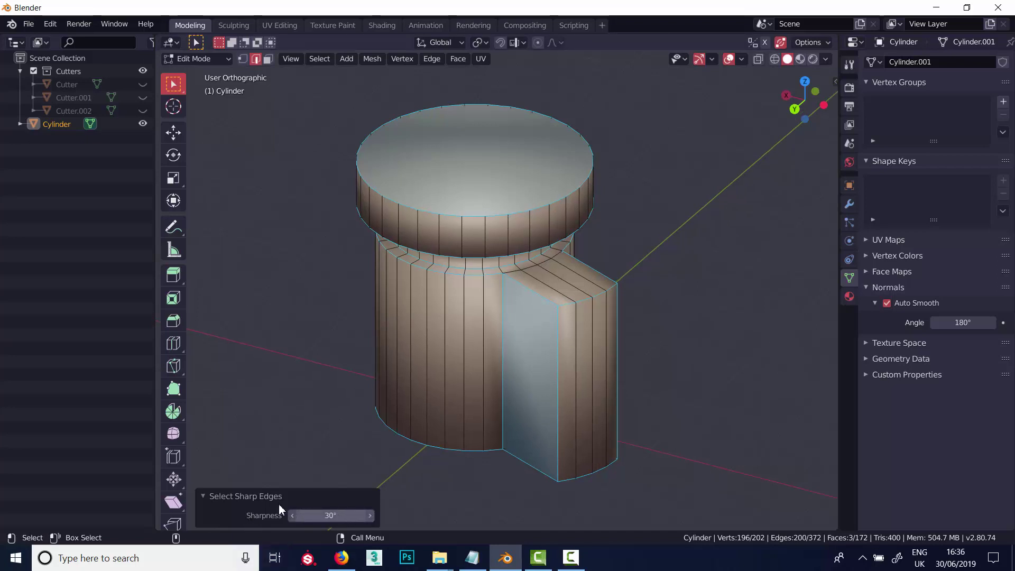
pyautogui.moveTo(330, 516)
pyautogui.mouseDown()
pyautogui.moveTo(315, 516)
pyautogui.moveTo(373, 516)
pyautogui.moveTo(333, 516)
pyautogui.mouseUp()
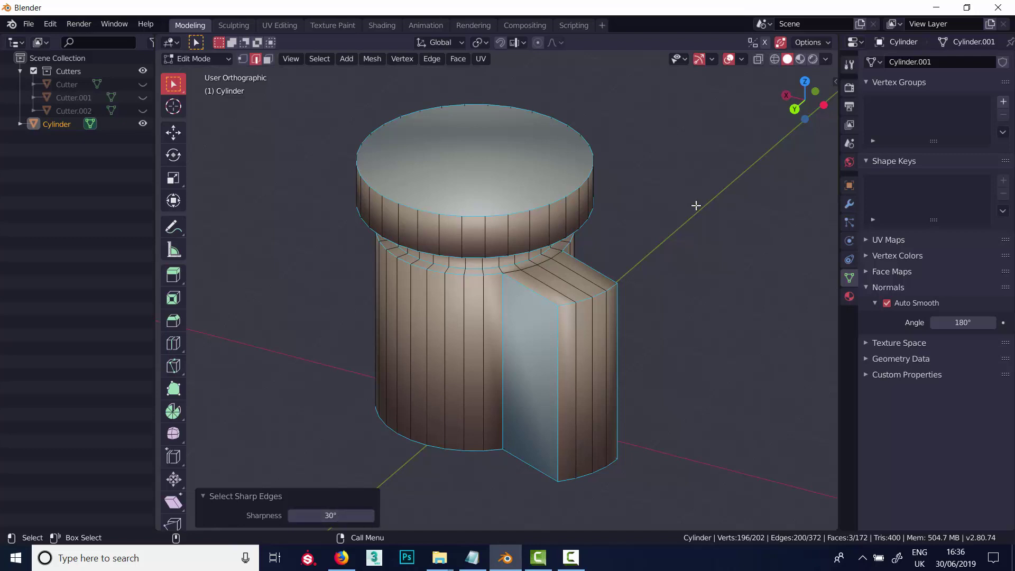
pyautogui.click(721, 239)
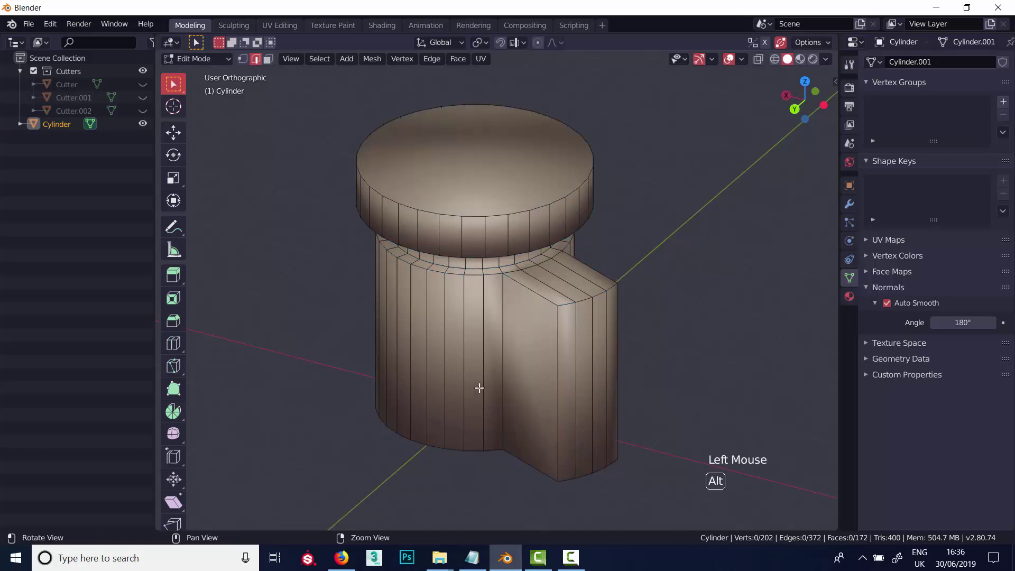
pyautogui.keyDown('alt'); pyautogui.moveTo(478, 390); pyautogui.dragTo(503, 374); pyautogui.keyUp('alt')
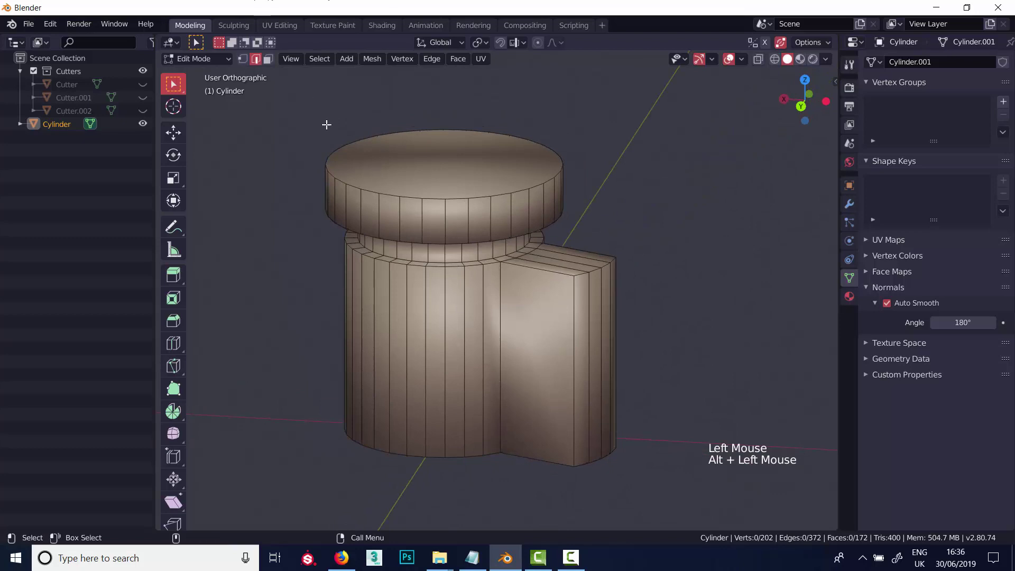
# - Select all sharp edges of the mesh at 30° sharpness and mark them as sharp
pyautogui.click(319, 59)
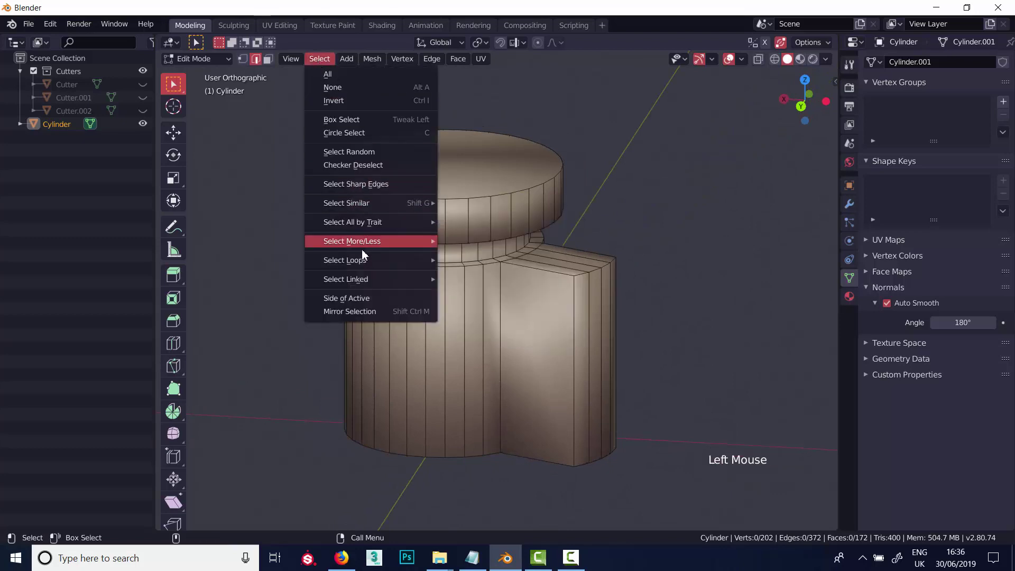
pyautogui.click(369, 184)
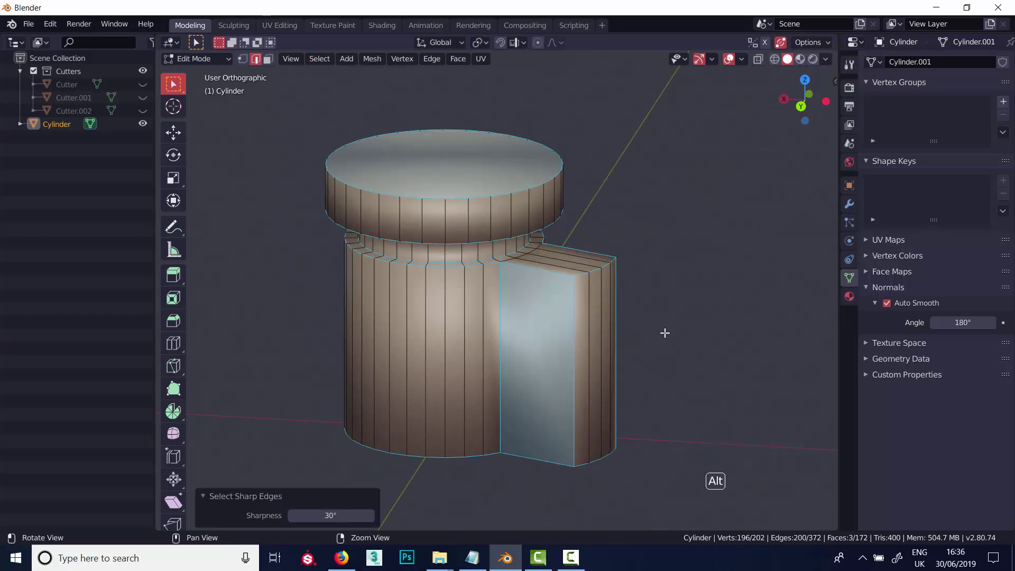
pyautogui.keyDown('alt'); pyautogui.moveTo(664, 333); pyautogui.dragTo(652, 297); pyautogui.keyUp('alt')
pyautogui.rightClick(620, 399)
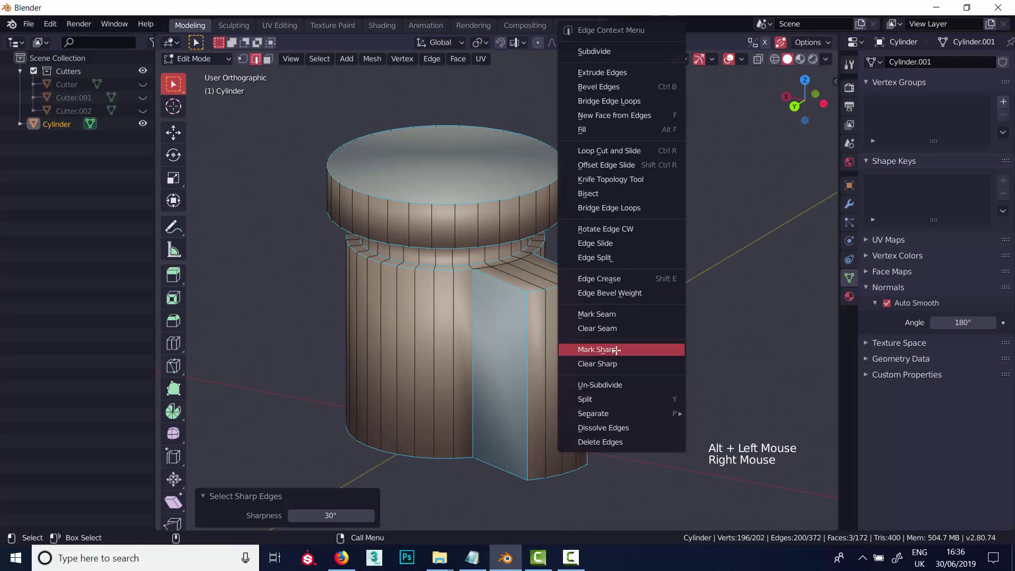
pyautogui.click(597, 349)
pyautogui.keyDown('alt'); pyautogui.moveTo(621, 256); pyautogui.dragTo(642, 265); pyautogui.keyUp('alt')
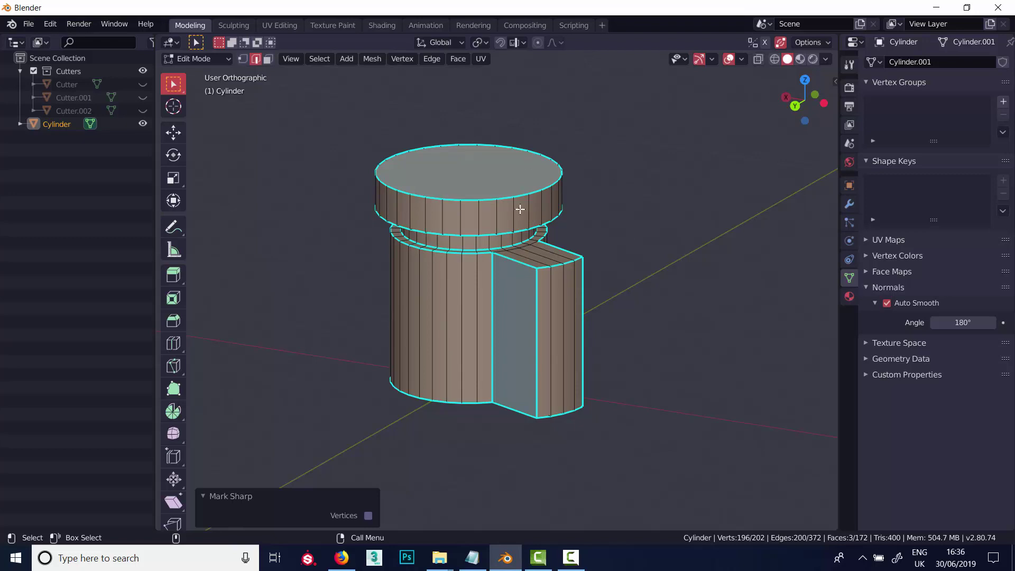
# - Set the vertices' Mean Bevel Weight to 1.00 for the selected sharp-edge geometry
pyautogui.press('n')
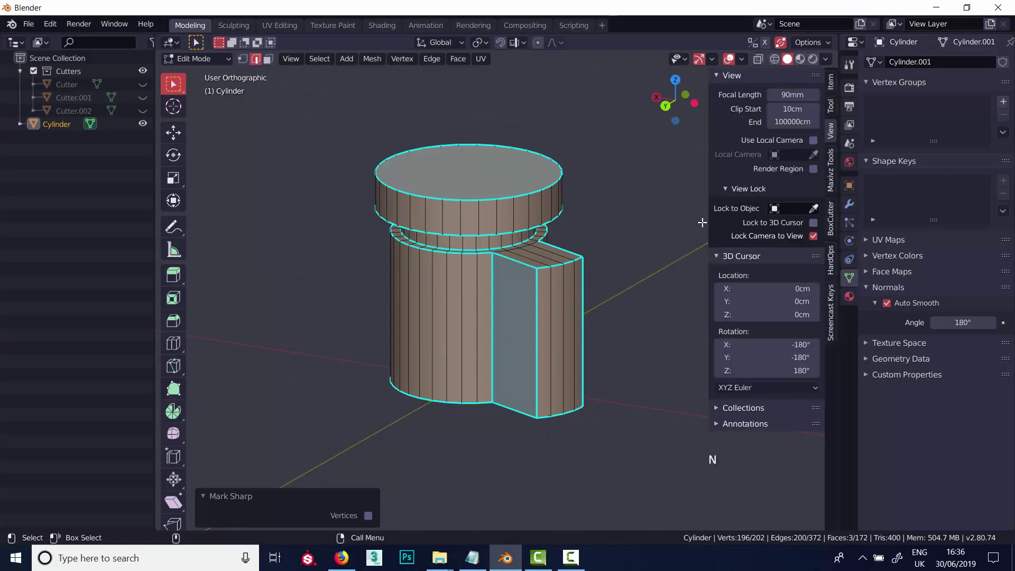
pyautogui.click(832, 84)
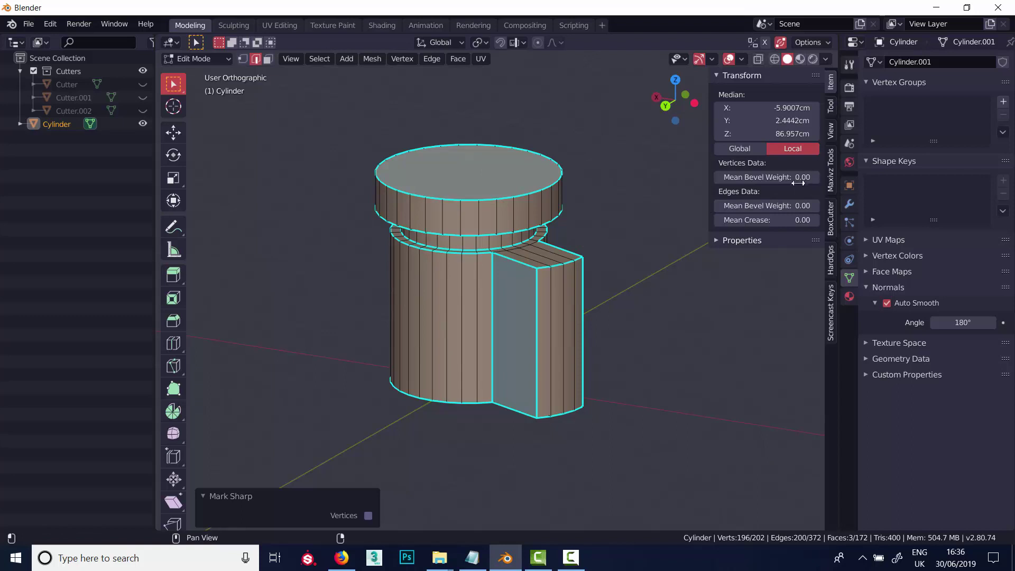
pyautogui.moveTo(814, 181); pyautogui.dragTo(835, 182)
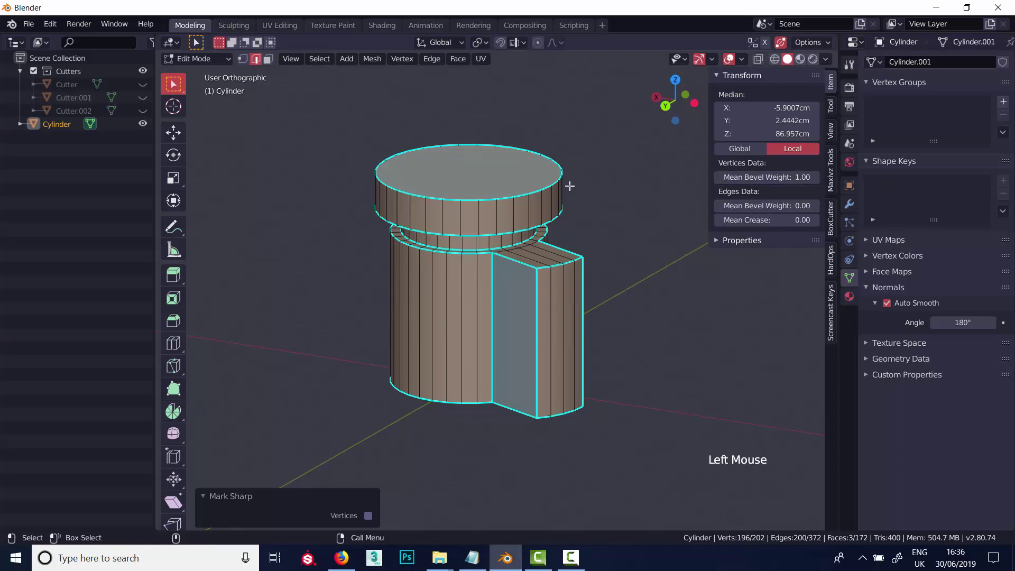
# - Add a Bevel modifier to the cylinder object
pyautogui.click(849, 204)
pyautogui.click(912, 61)
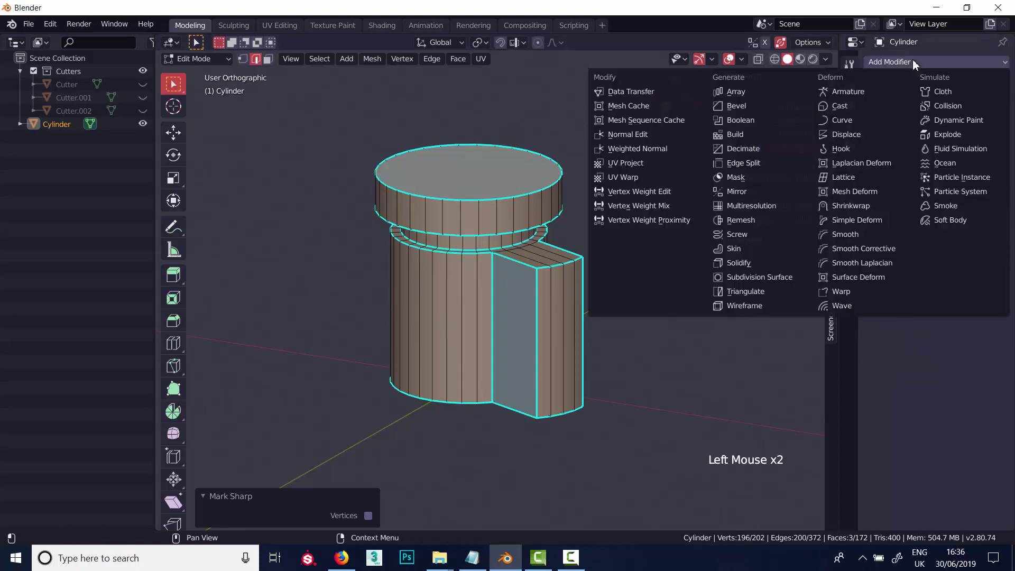
pyautogui.click(734, 107)
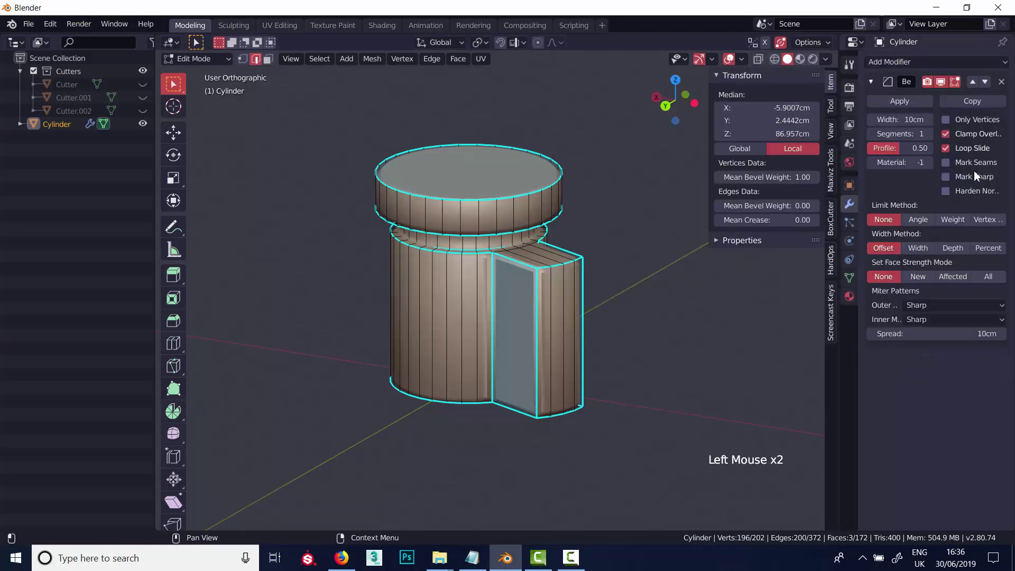
# - Limit the Bevel modifier by weight with a width of 25 cm, and turn off the sharp-edge highlighting in the viewport overlays
pyautogui.click(953, 218)
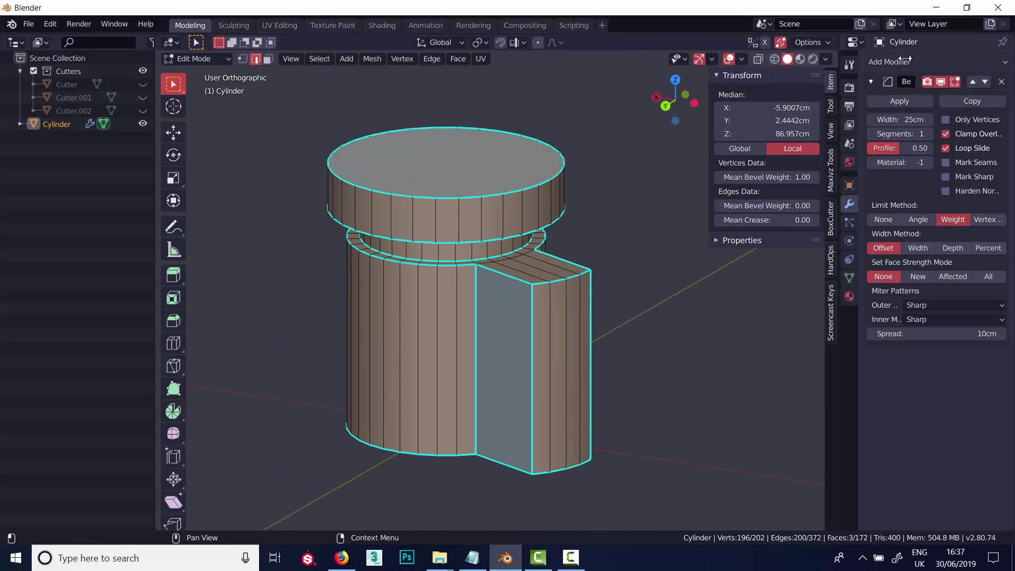
pyautogui.click(741, 59)
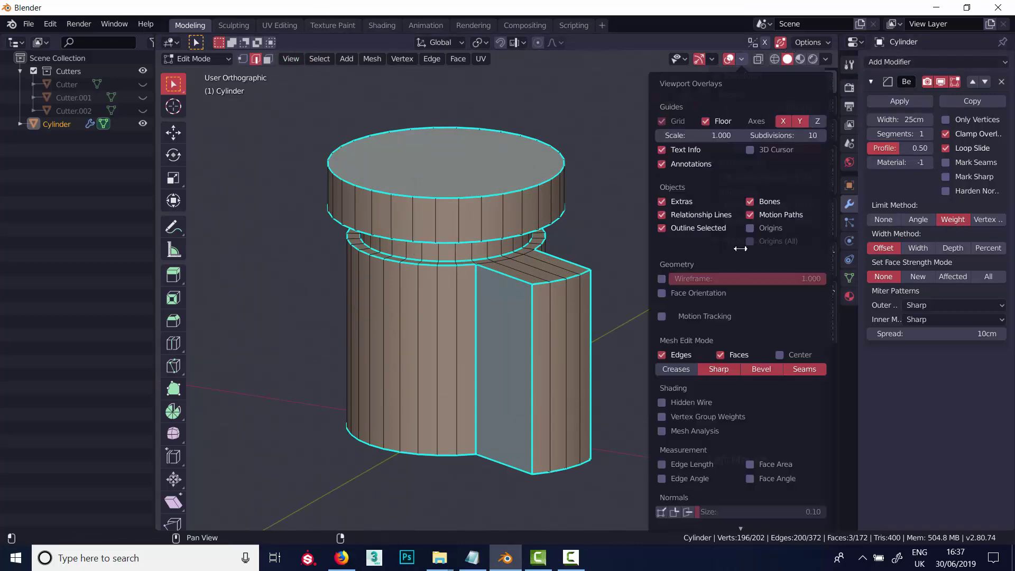
pyautogui.click(719, 369)
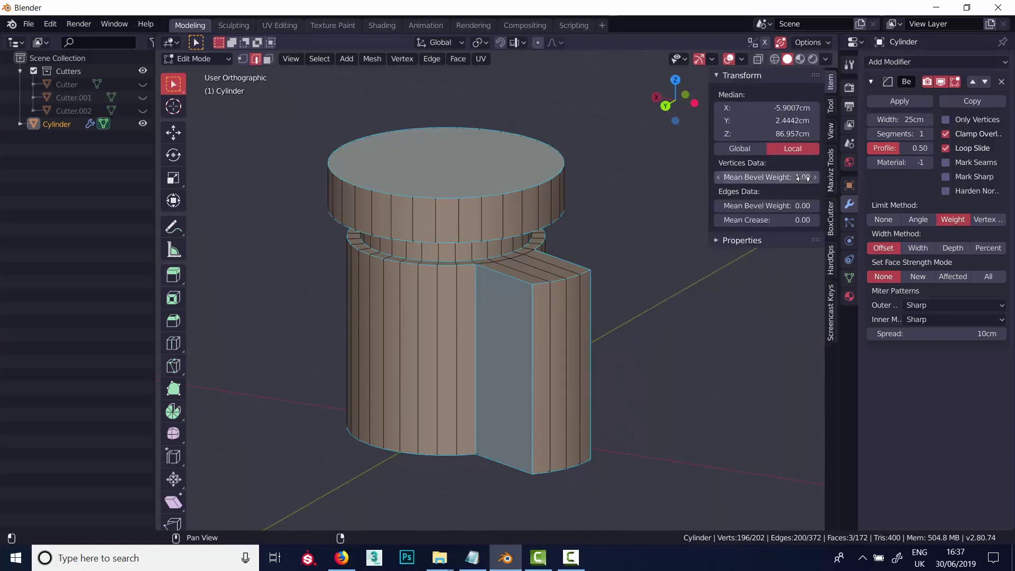
# - Set the Mean Bevel Weight in the edges data to 1.00 for the selected sharp edges
pyautogui.moveTo(766, 177); pyautogui.dragTo(870, 161)
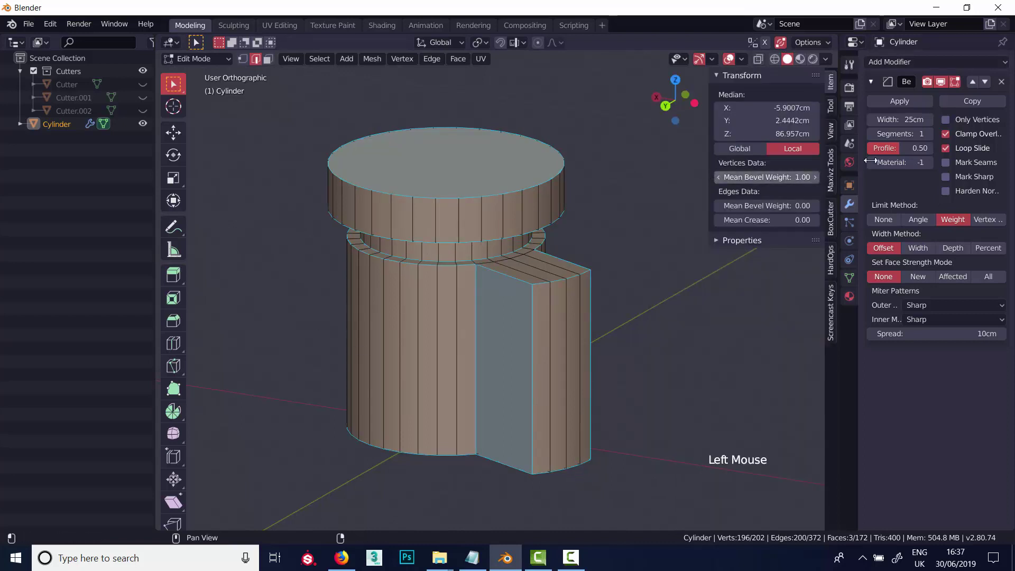
pyautogui.moveTo(23, 140); pyautogui.dragTo(767, 177)
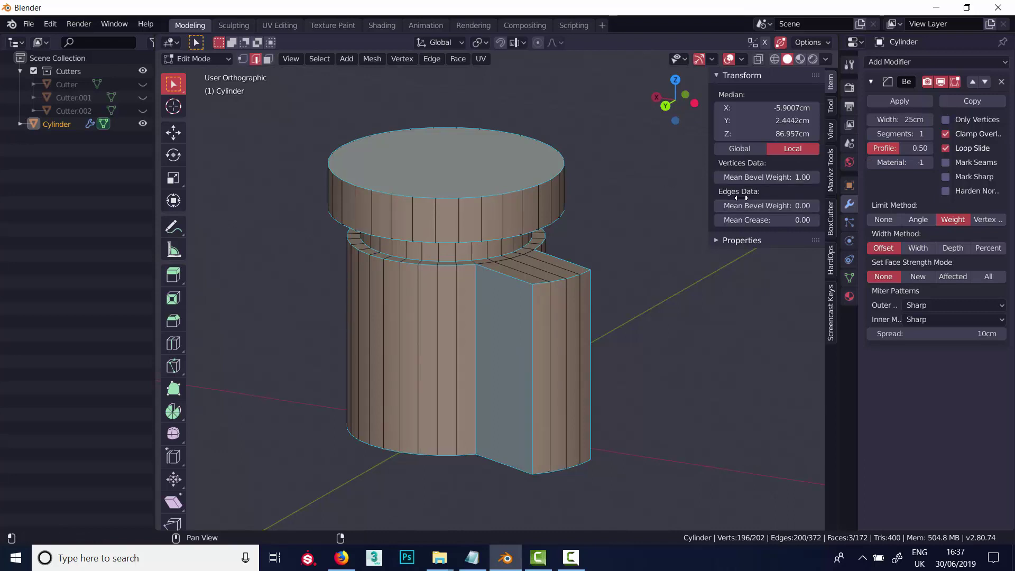
pyautogui.moveTo(771, 206); pyautogui.dragTo(217, 233)
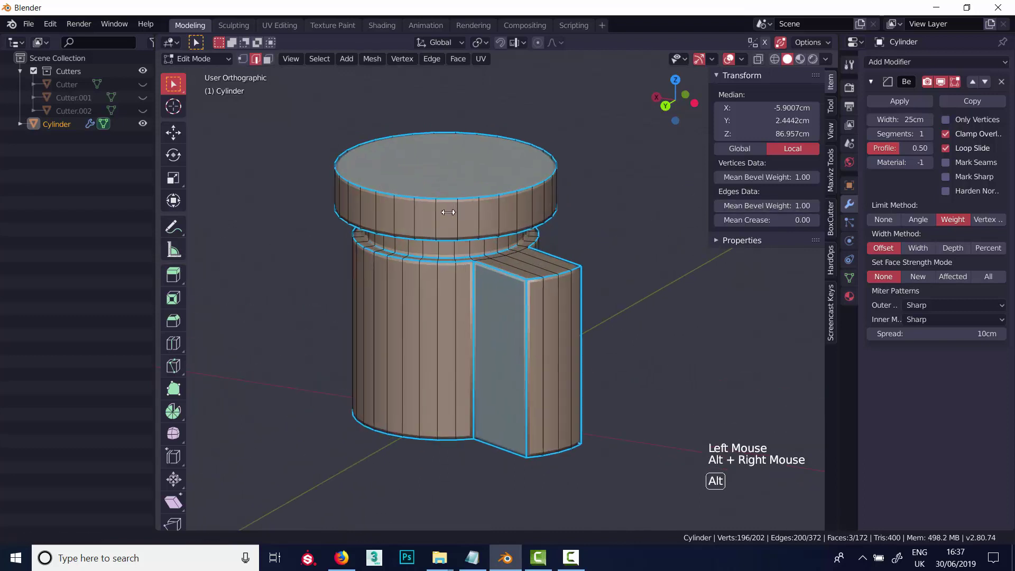
pyautogui.keyDown('alt'); pyautogui.moveTo(408, 204); pyautogui.dragTo(401, 305); pyautogui.keyUp('alt')
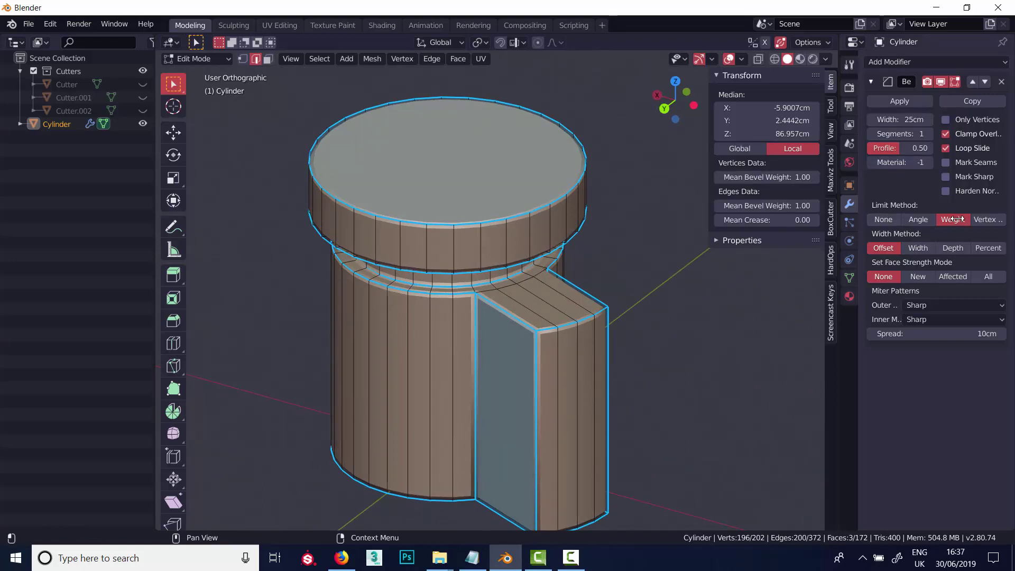
# - Switch the Bevel modifier's limit method from weight to Angle and inspect the beveled edges around the cylinder
pyautogui.click(920, 219)
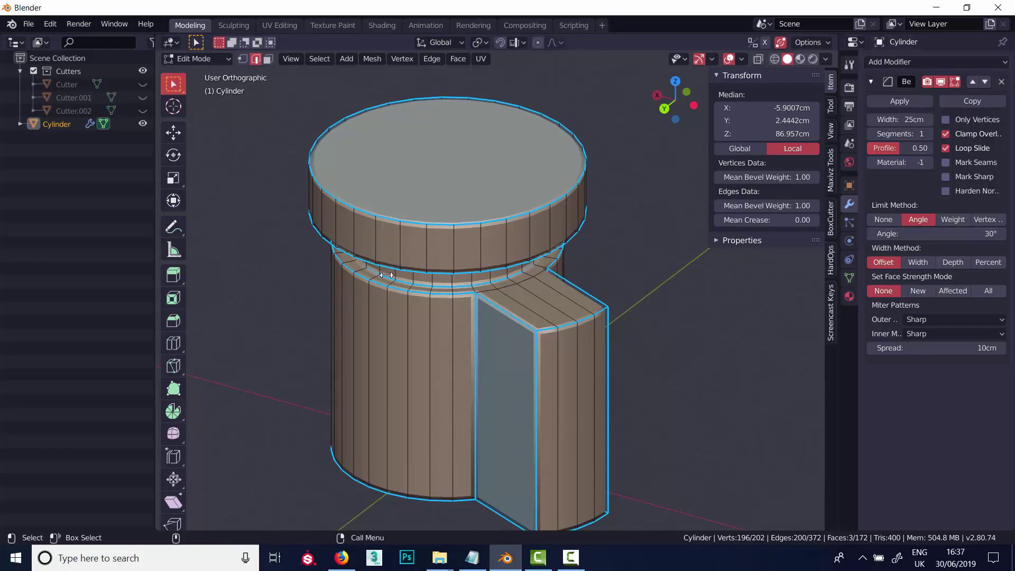
pyautogui.keyDown('alt'); pyautogui.moveTo(439, 254); pyautogui.dragTo(471, 322); pyautogui.keyUp('alt')
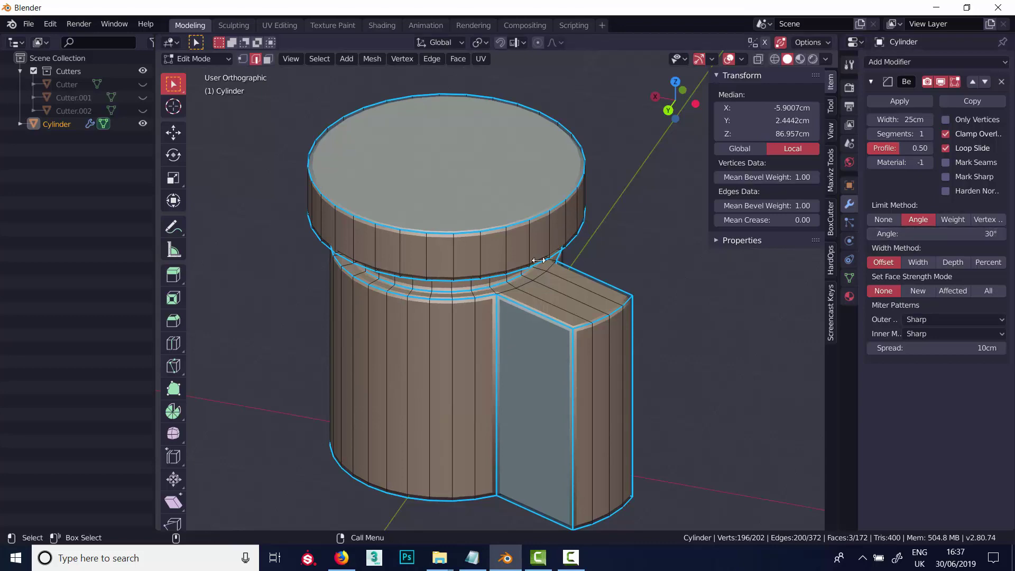
pyautogui.keyDown('alt'); pyautogui.moveTo(536, 260); pyautogui.dragTo(667, 228); pyautogui.keyUp('alt')
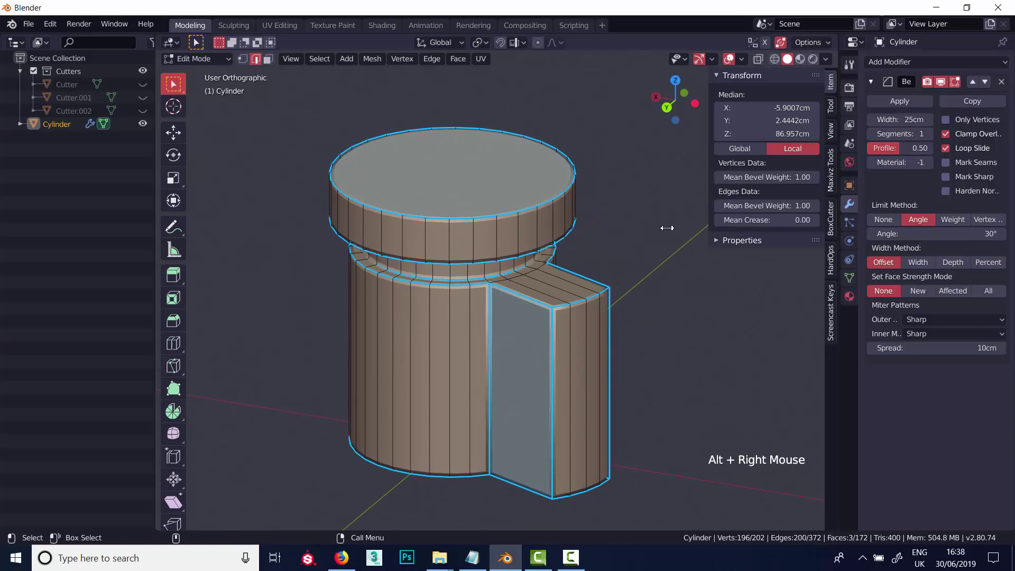
# - Turn off the bevel-weight edge highlighting in the viewport overlays and return the cylinder to Object Mode
pyautogui.click(742, 58)
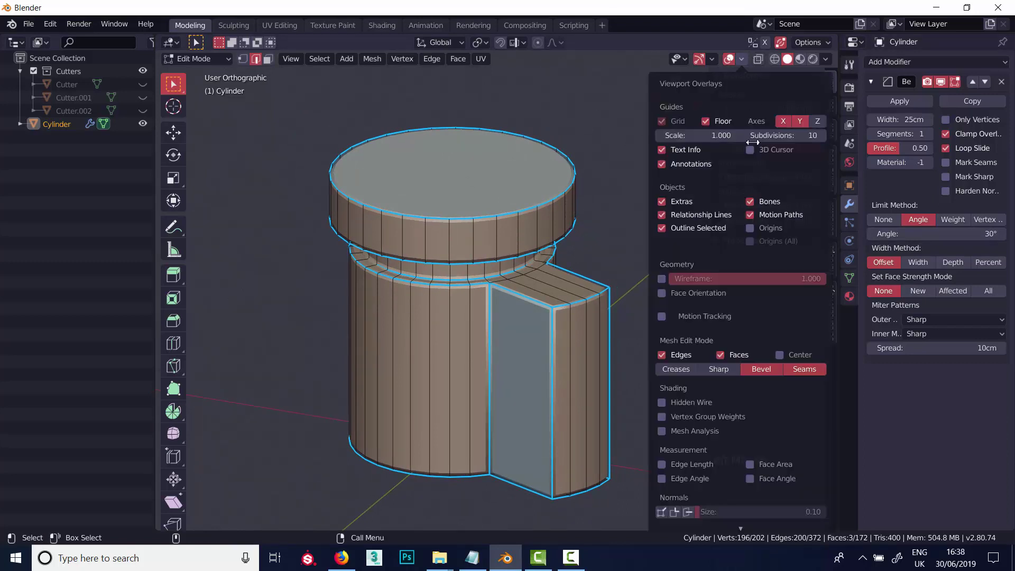
pyautogui.click(763, 369)
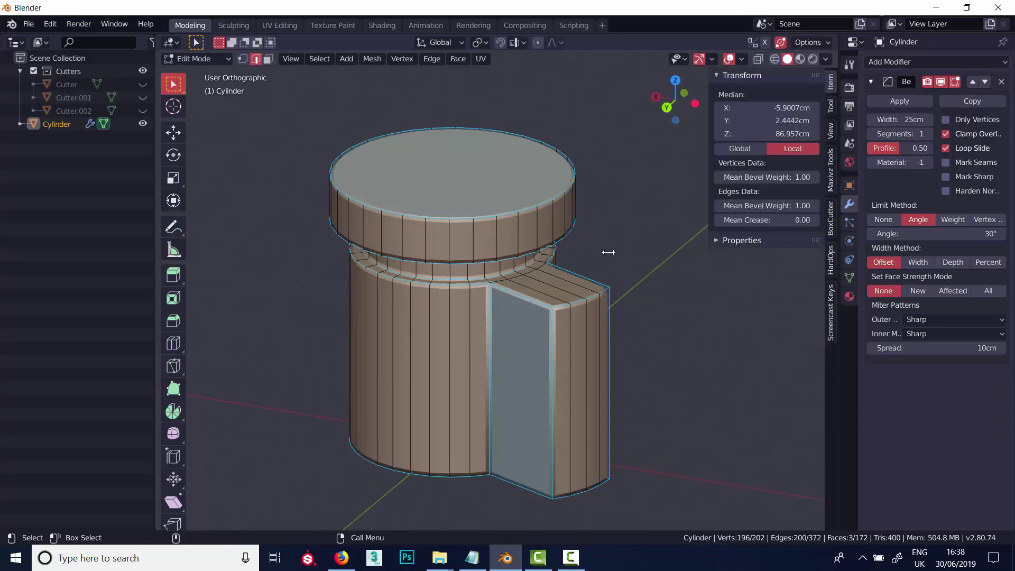
pyautogui.click(607, 251)
pyautogui.keyDown('alt'); pyautogui.moveTo(534, 298); pyautogui.dragTo(582, 238); pyautogui.keyUp('alt')
pyautogui.press('Tab')
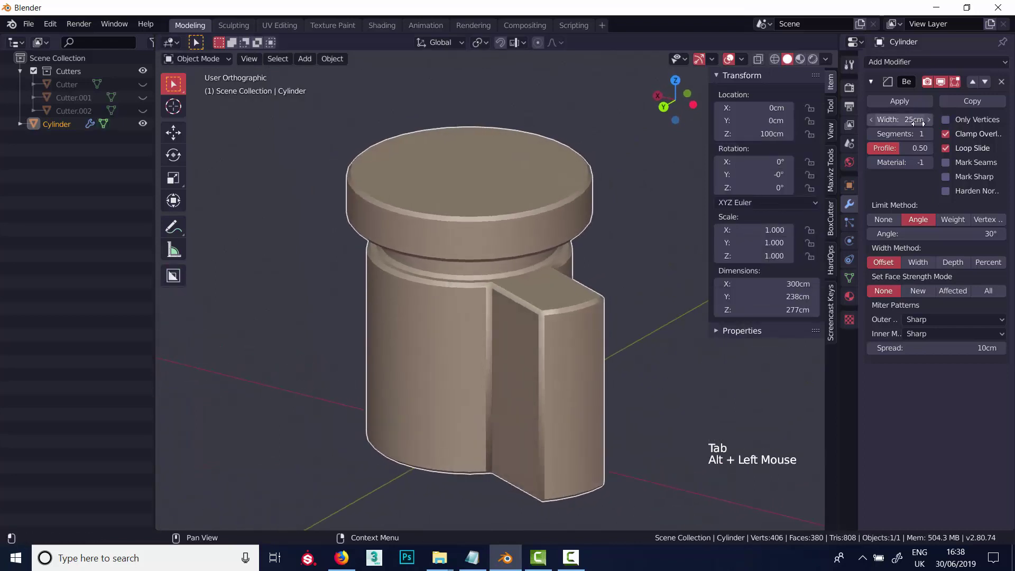
# - Set the Bevel modifier to 3 segments, enable Harden Normals, and inspect the shading of the rounded edges
pyautogui.click(928, 135)
pyautogui.click(929, 134)
pyautogui.click(929, 134)
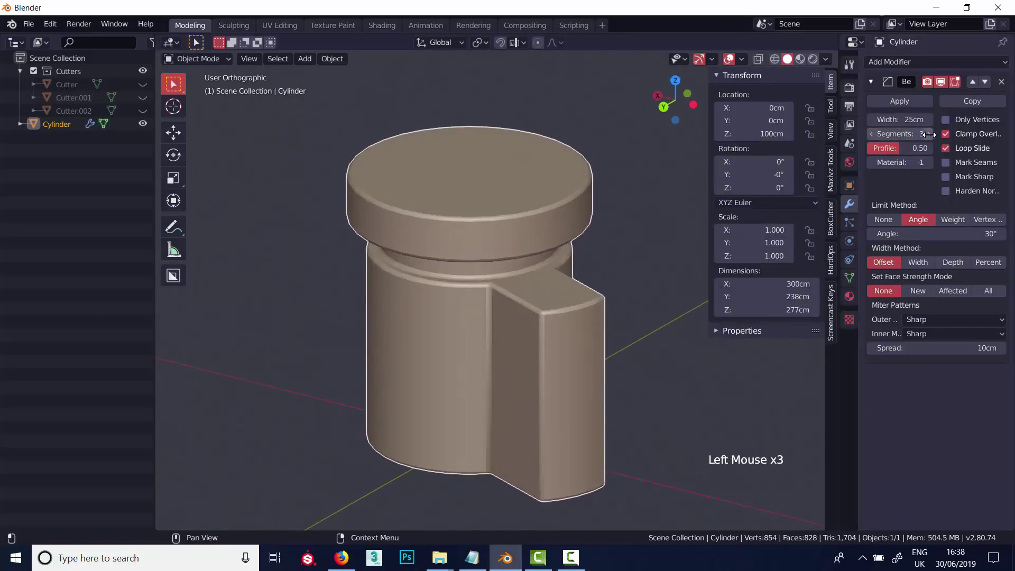
pyautogui.click(946, 191)
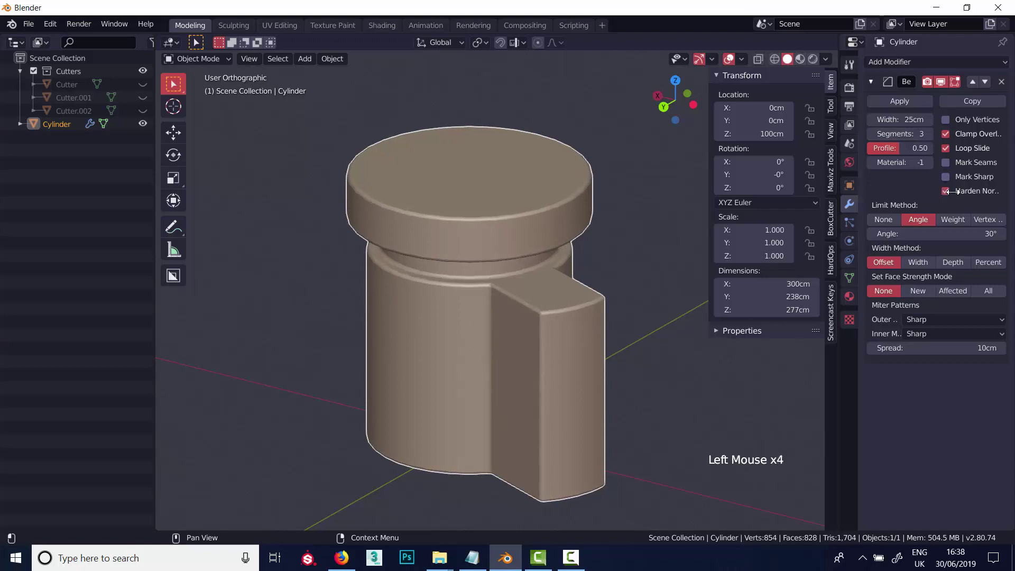
pyautogui.moveTo(477, 222)
pyautogui.keyDown('alt'); pyautogui.mouseDown()
pyautogui.moveTo(478, 211)
pyautogui.moveTo(492, 233)
pyautogui.mouseUp(); pyautogui.keyUp('alt')
pyautogui.keyDown('alt'); pyautogui.moveTo(492, 233); pyautogui.dragTo(525, 254, button='right'); pyautogui.keyUp('alt')
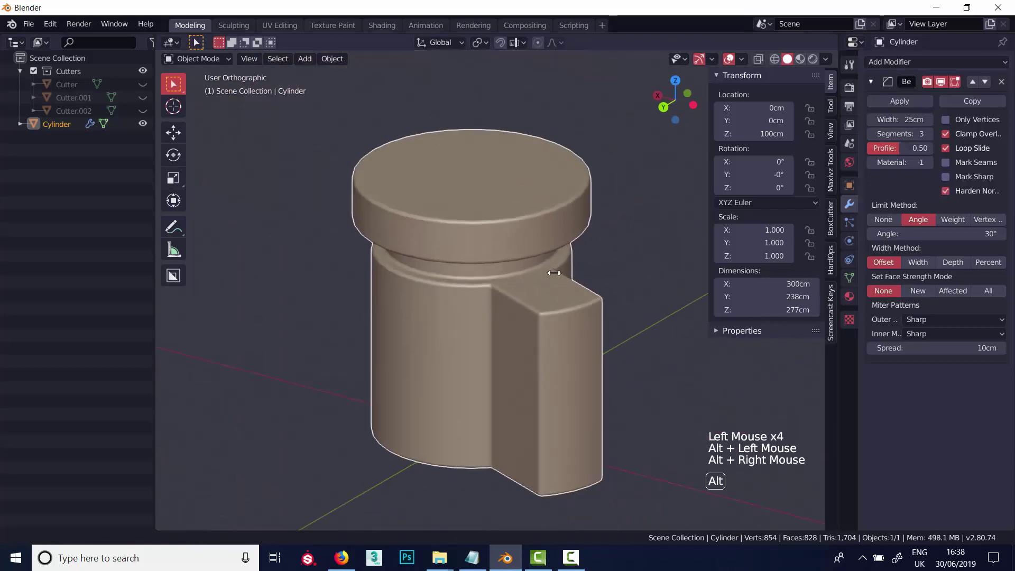
pyautogui.keyDown('alt'); pyautogui.moveTo(526, 254); pyautogui.dragTo(515, 241, button='middle'); pyautogui.keyUp('alt')
pyautogui.keyDown('alt'); pyautogui.moveTo(514, 241); pyautogui.dragTo(535, 249); pyautogui.keyUp('alt')
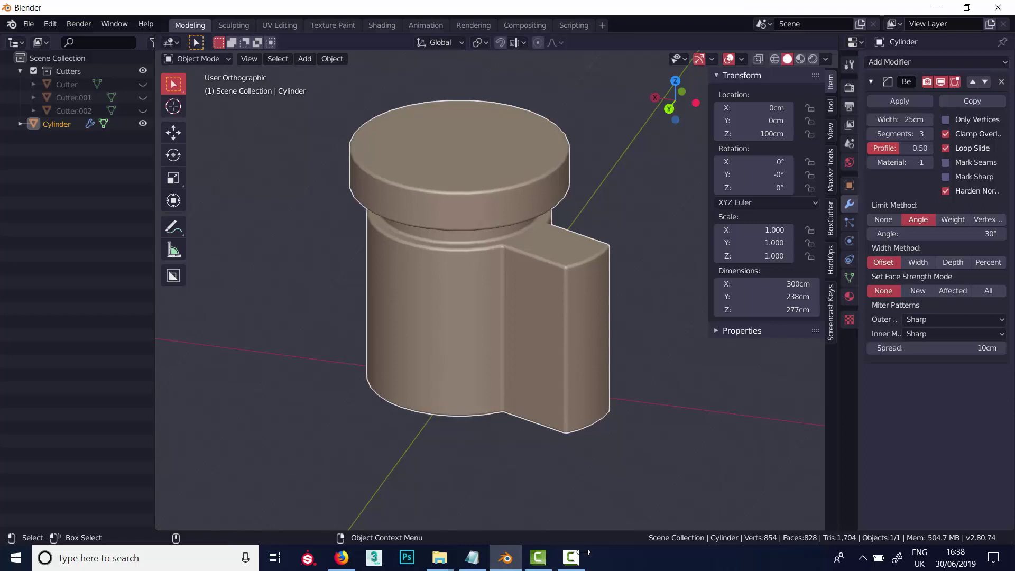
pyautogui.moveTo(575, 558)
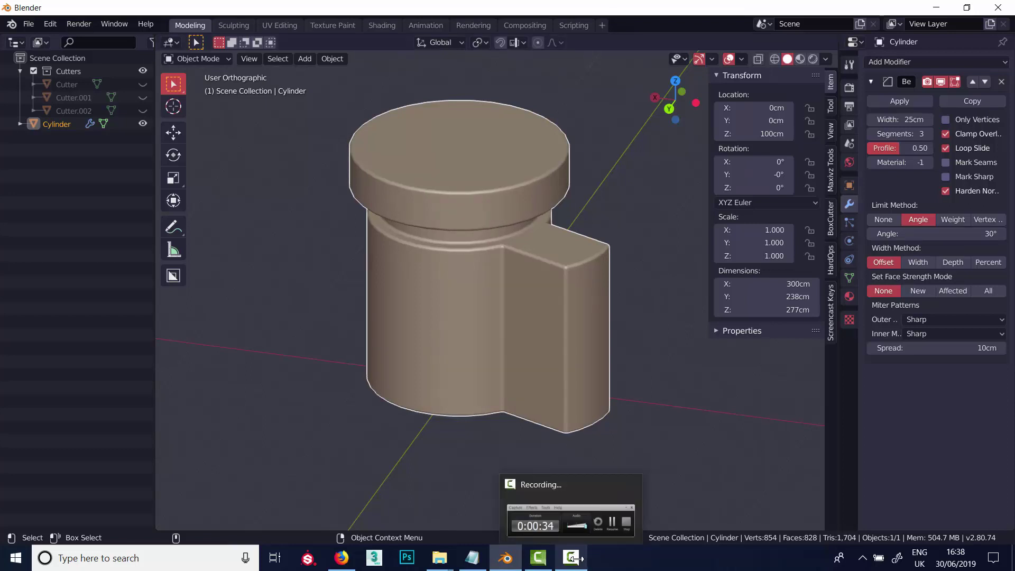
pyautogui.click(575, 558)
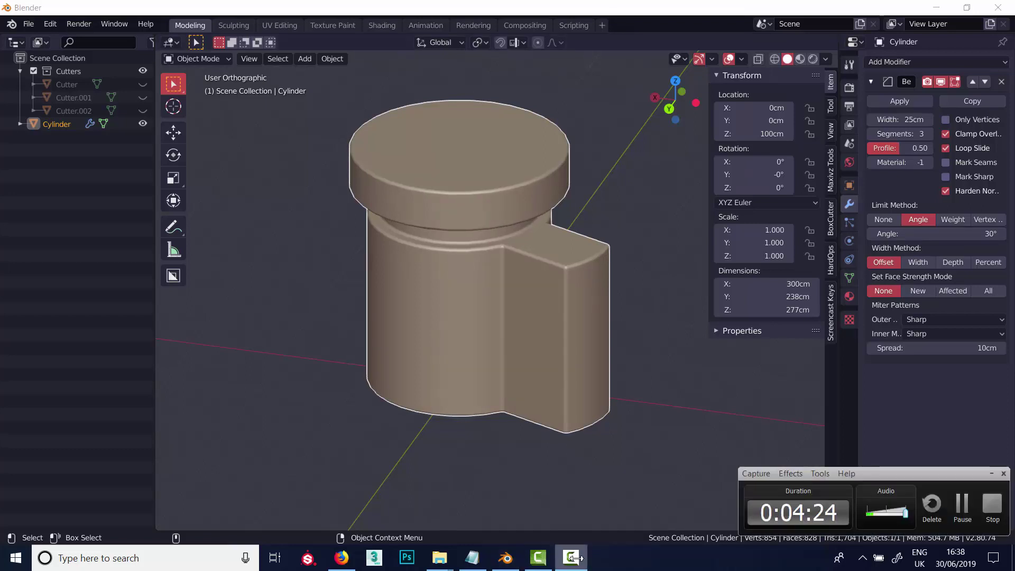